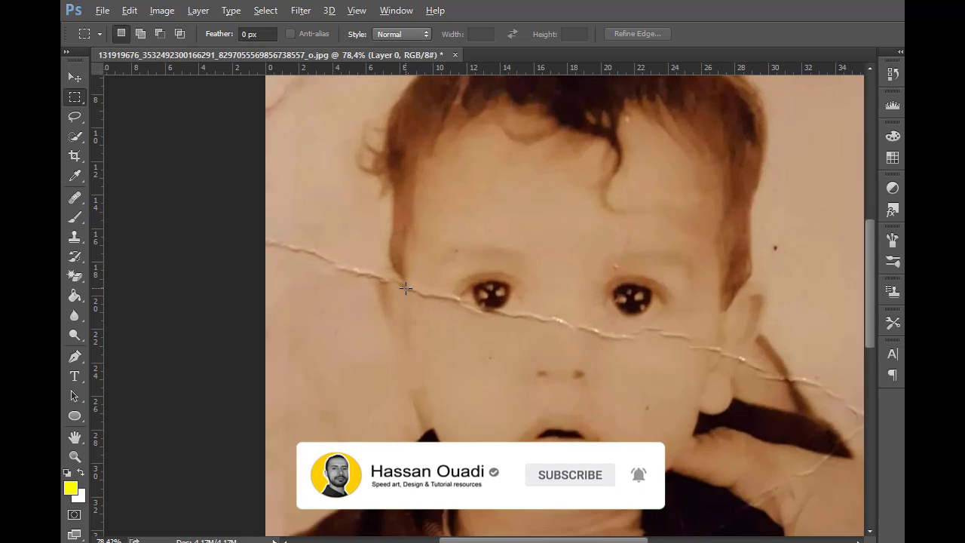
Remove the crease from the background beside the child's left-side hair with the Clone Stamp and a filled rectangular selection
scroll(132, 193, up, 1)
click(75, 235)
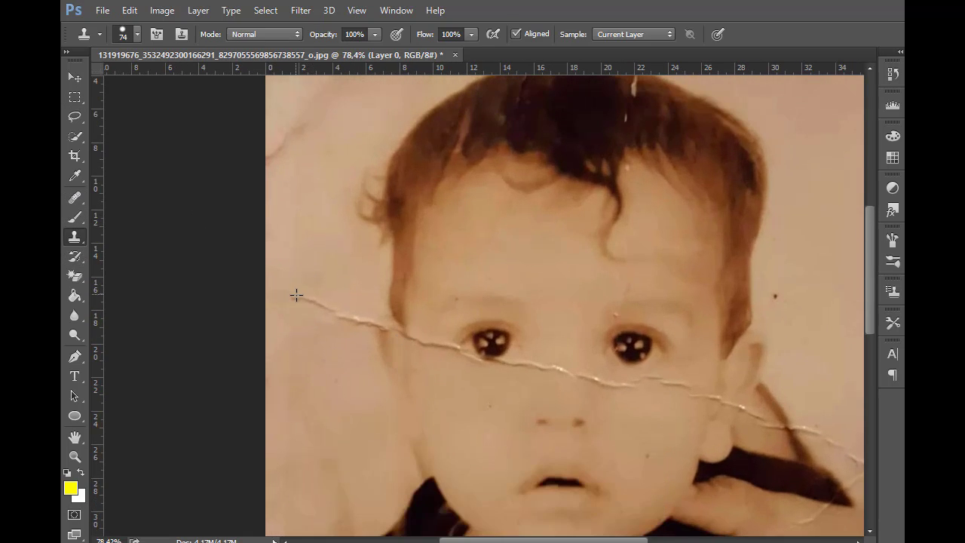
click(75, 97)
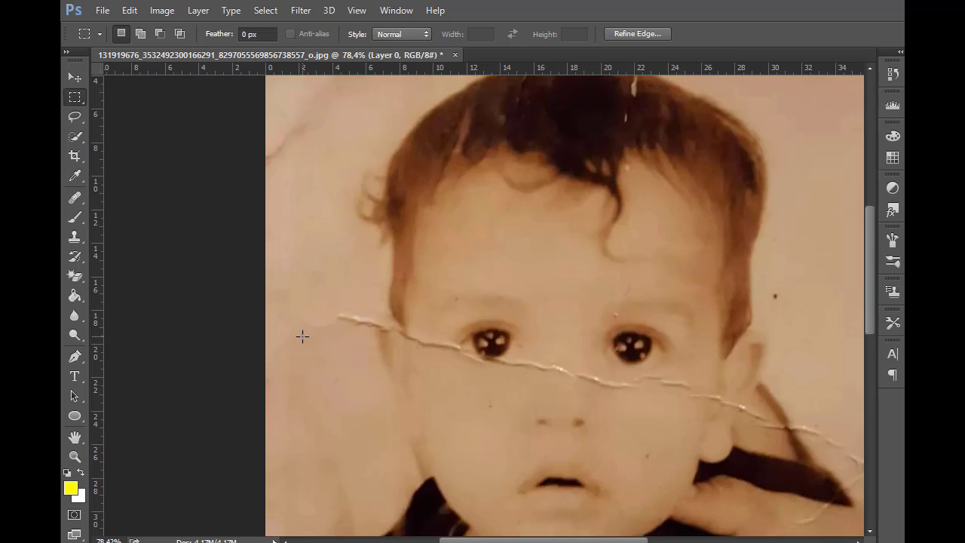
drag(302, 336, 368, 300)
key(shift+F5)
key(Return)
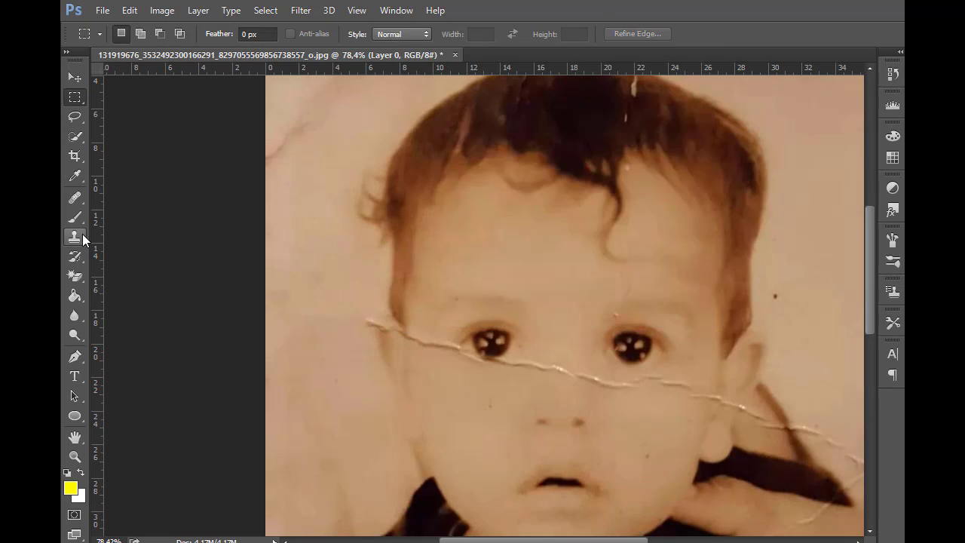
Heal the crease running across the face beneath both eyes with the Healing Brush
click(75, 197)
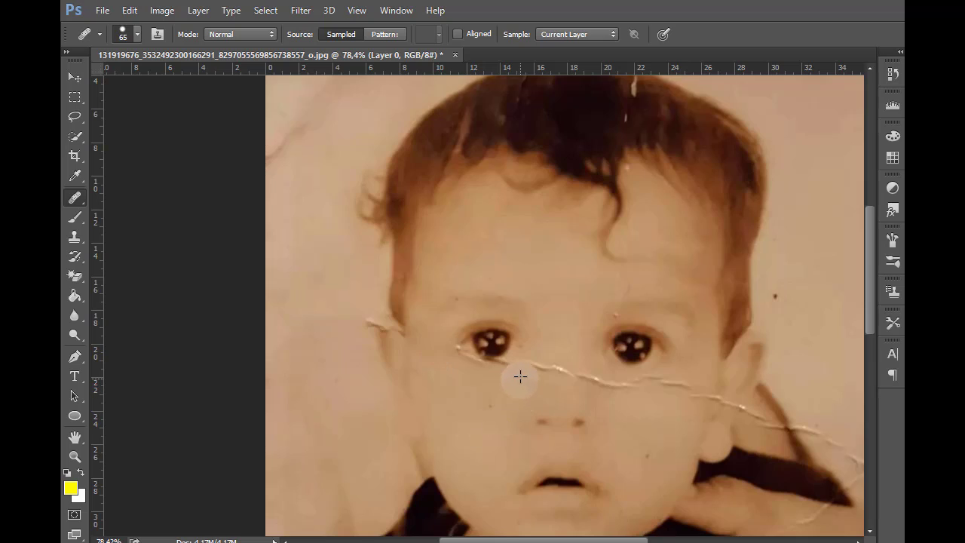
mouse_move(512, 374)
mouse_down()
mouse_move(553, 372)
mouse_move(612, 400)
mouse_move(630, 389)
mouse_move(696, 399)
mouse_up()
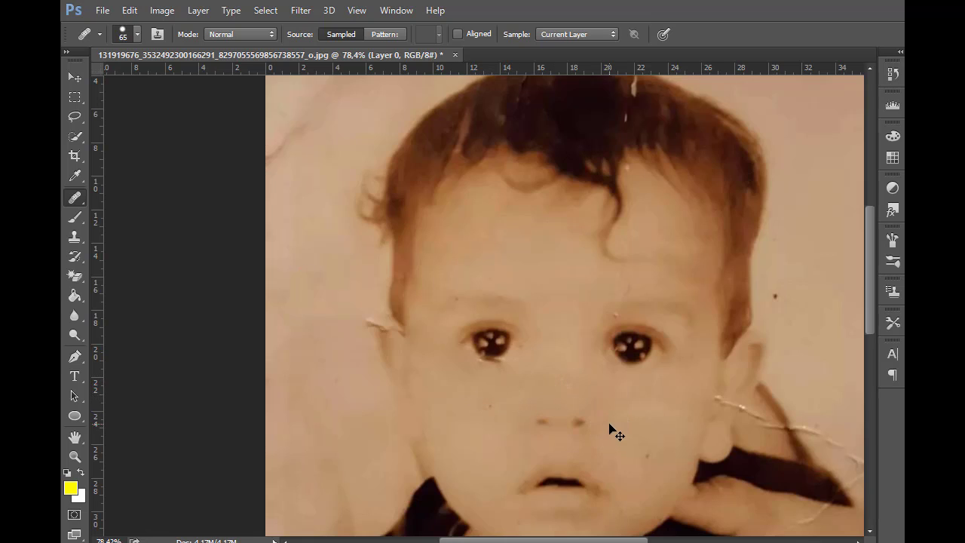
Remove the most recent Healing Brush strokes from the history, back to the fifth stroke
click(893, 104)
click(847, 459)
key(Return)
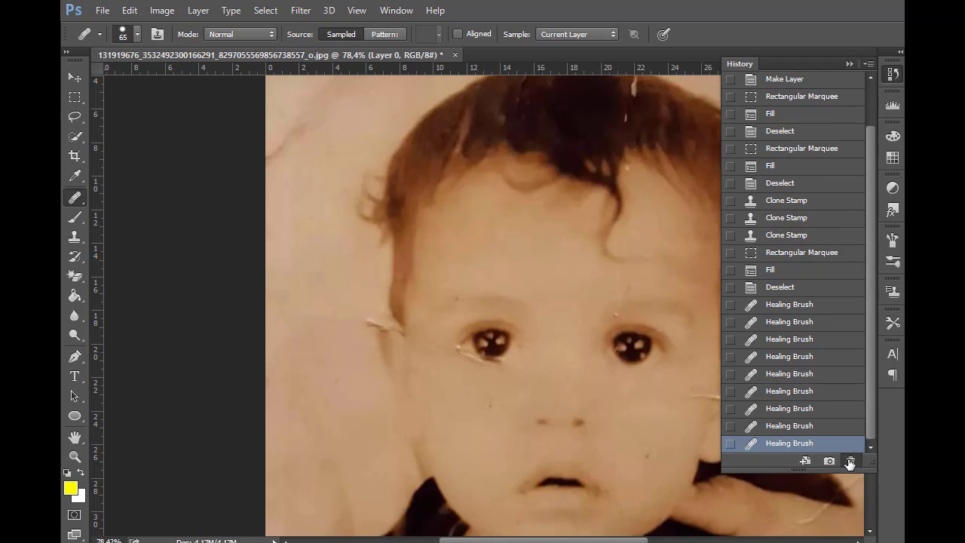
click(849, 460)
click(576, 222)
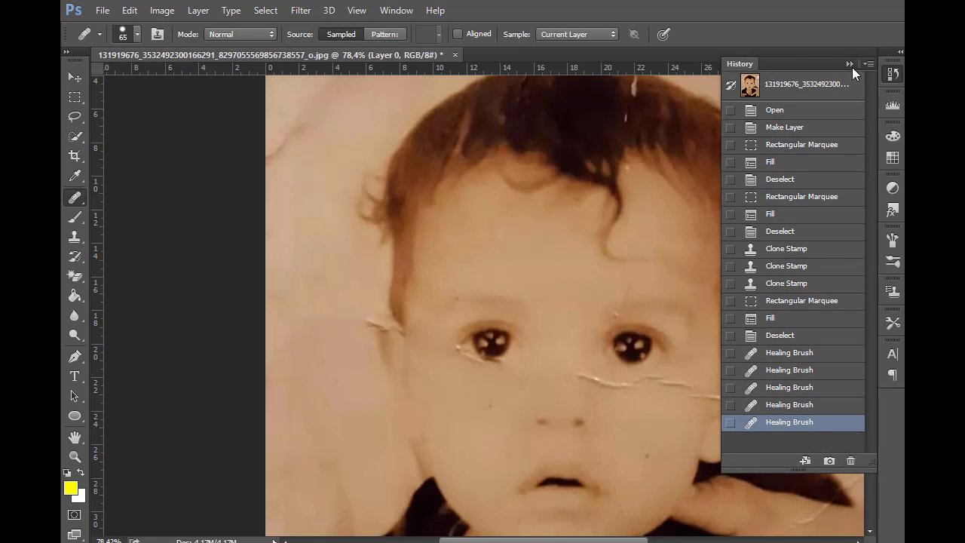
click(849, 65)
Reduce the Healing Brush to 18 px and heal the crease from beneath the right-hand eye across the cheek to the ear
scroll(721, 407, up, 6)
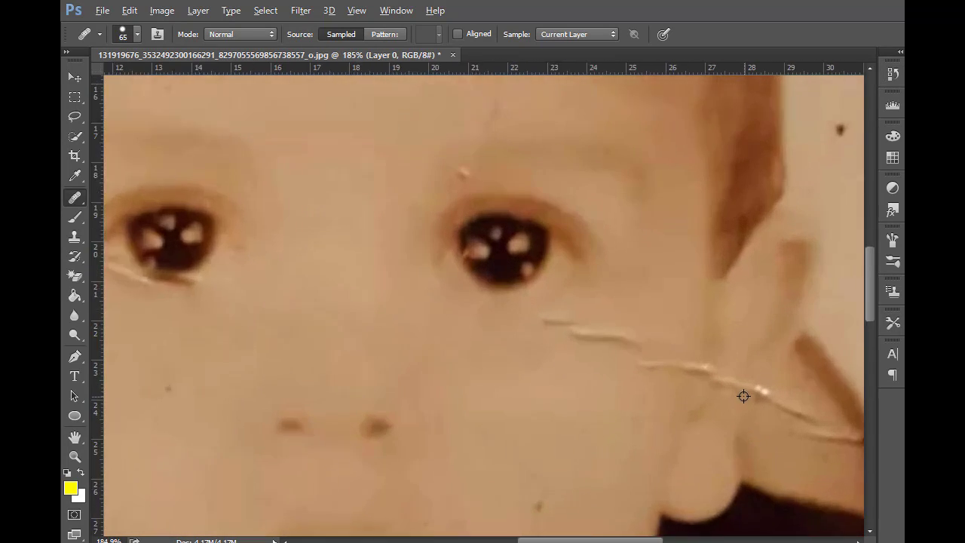
click(137, 34)
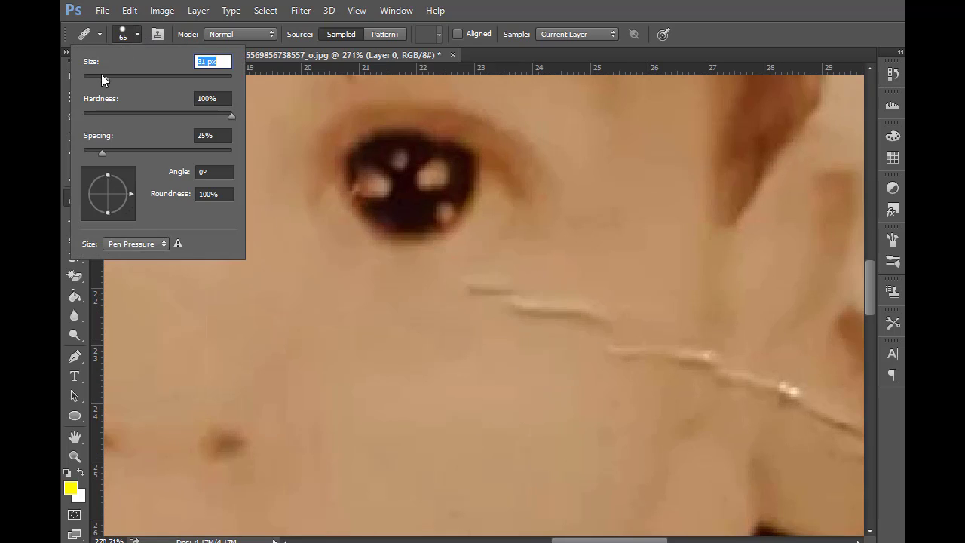
mouse_move(467, 287)
mouse_down()
mouse_move(545, 319)
mouse_move(710, 357)
mouse_up()
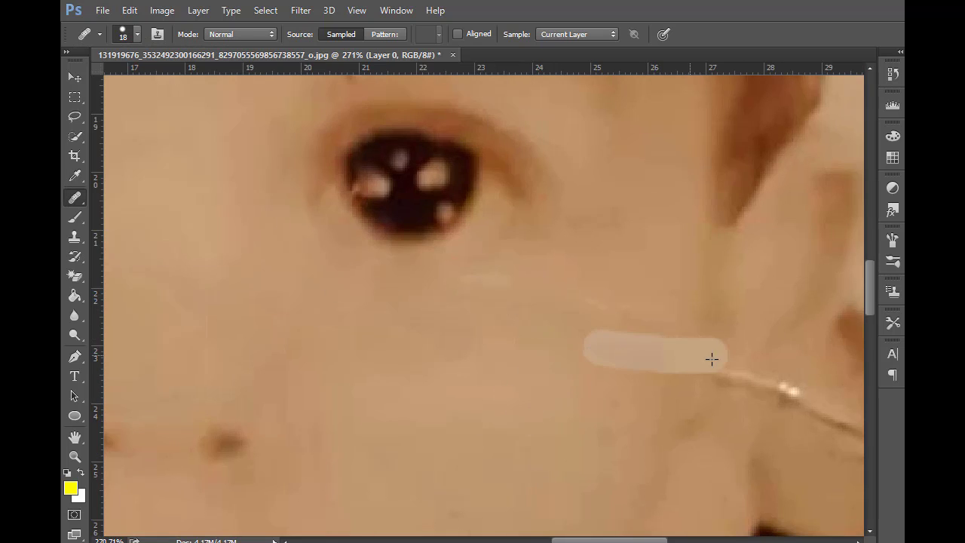
scroll(743, 439, down, 2)
scroll(743, 439, up, 3)
drag(638, 357, 763, 397)
Heal the crease on the neck from behind the right-hand ear to the brown collar line
scroll(454, 357, down, 8)
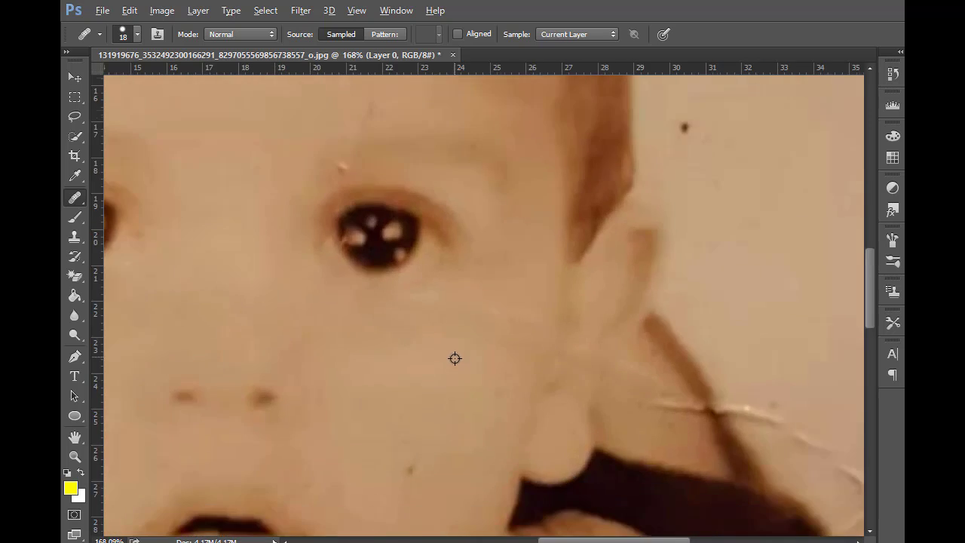
scroll(759, 437, up, 4)
scroll(758, 437, up, 2)
drag(471, 360, 553, 365)
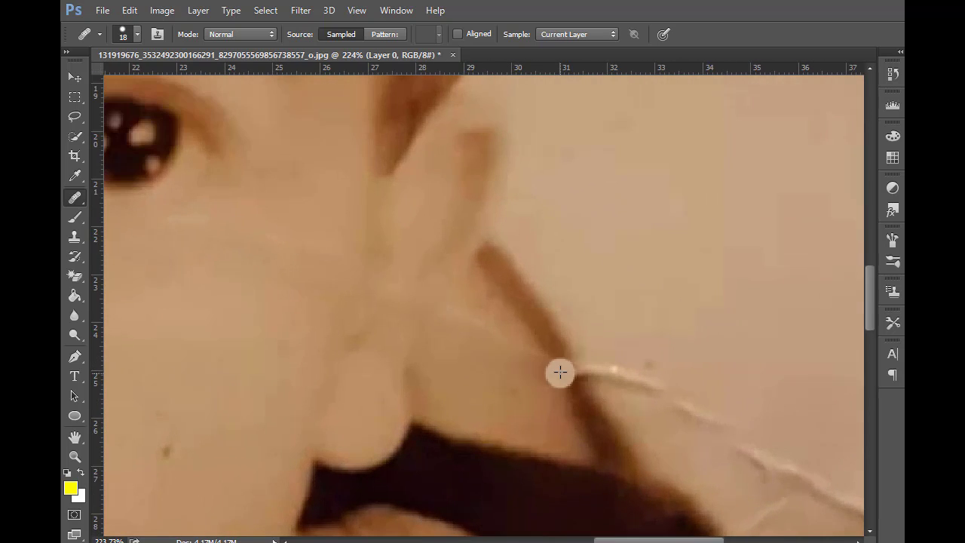
click(567, 372)
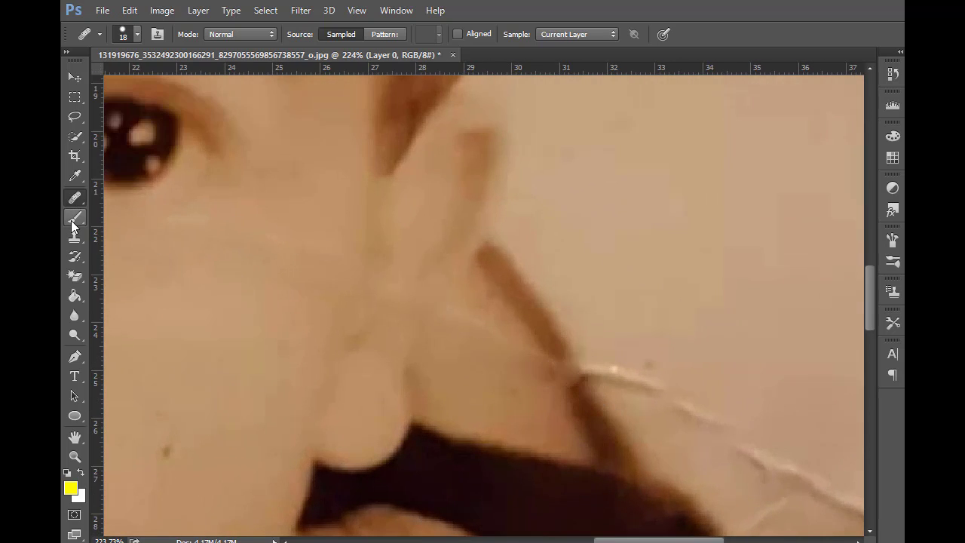
Set the Clone Stamp to 32 px and clone the brown collar line over the crease gap
click(73, 249)
click(125, 33)
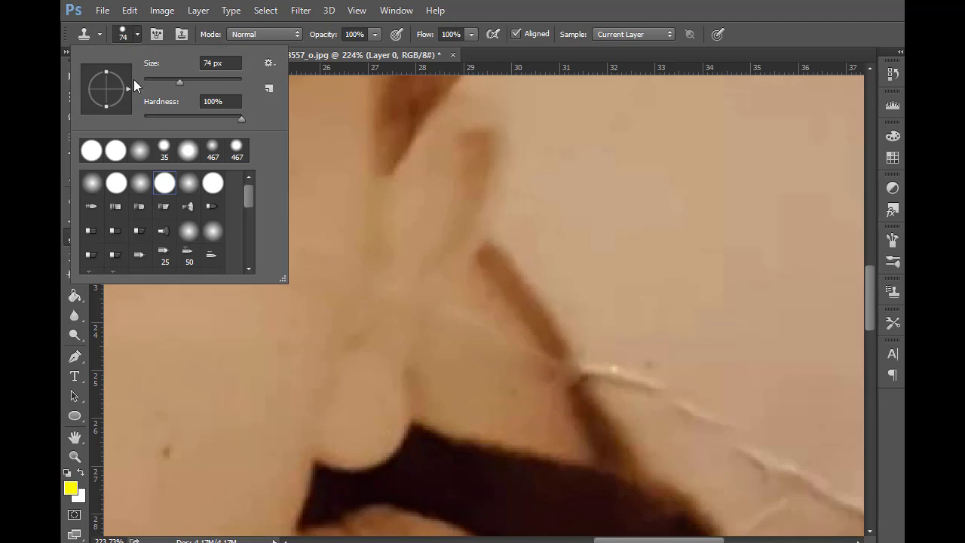
drag(160, 80, 158, 81)
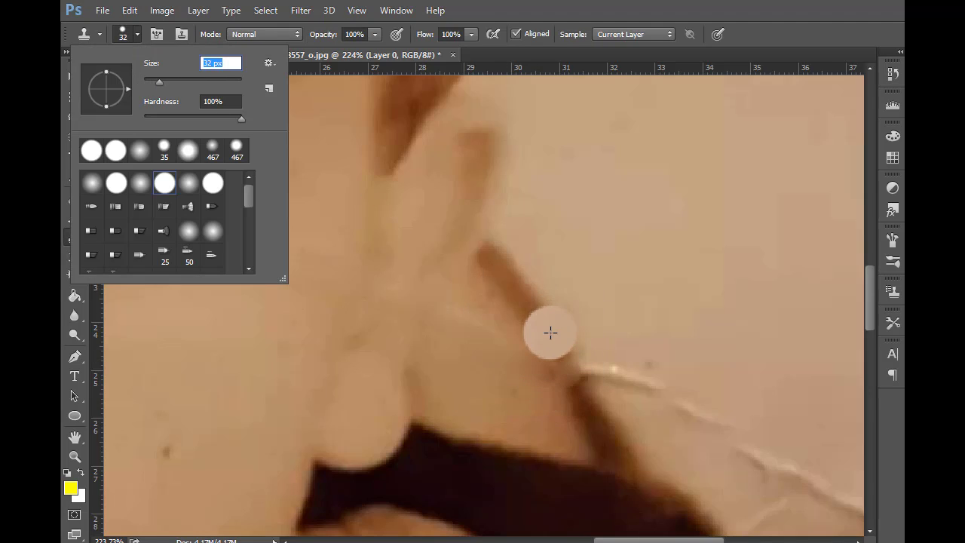
alt+click(551, 332)
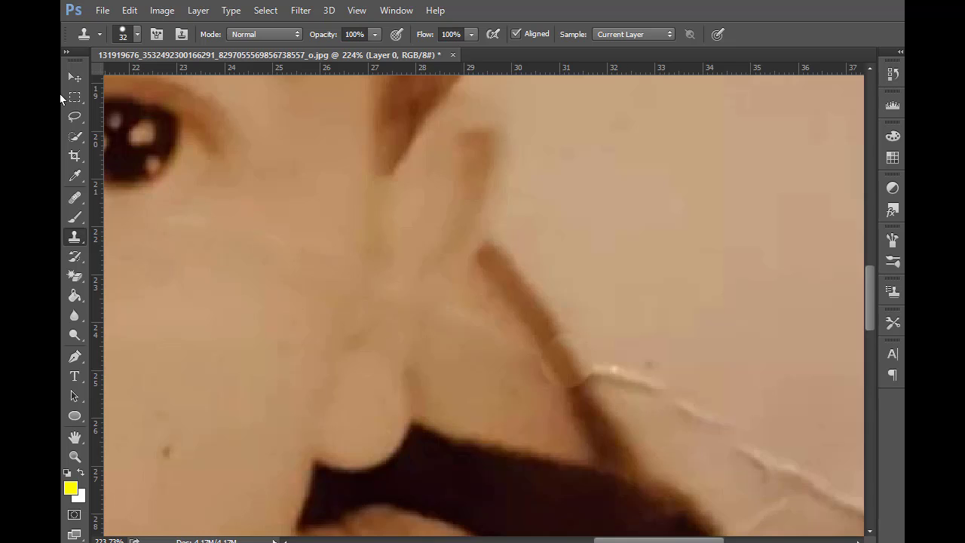
Fill a rectangular selection around the collar line where the crease crosses it to blend the repair
key(m)
drag(600, 302, 537, 393)
key(shift+BackSpace)
key(Return)
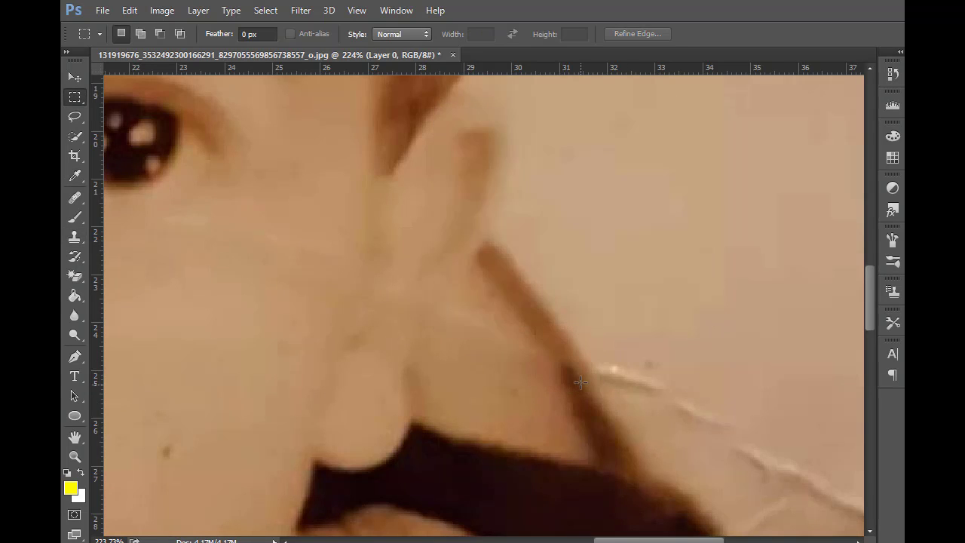
Select the crease segment just right of the collar line, fill it from the surroundings, and deselect
mouse_move(592, 358)
mouse_down()
mouse_move(700, 420)
mouse_move(699, 407)
mouse_up()
scroll(698, 407, down, 7)
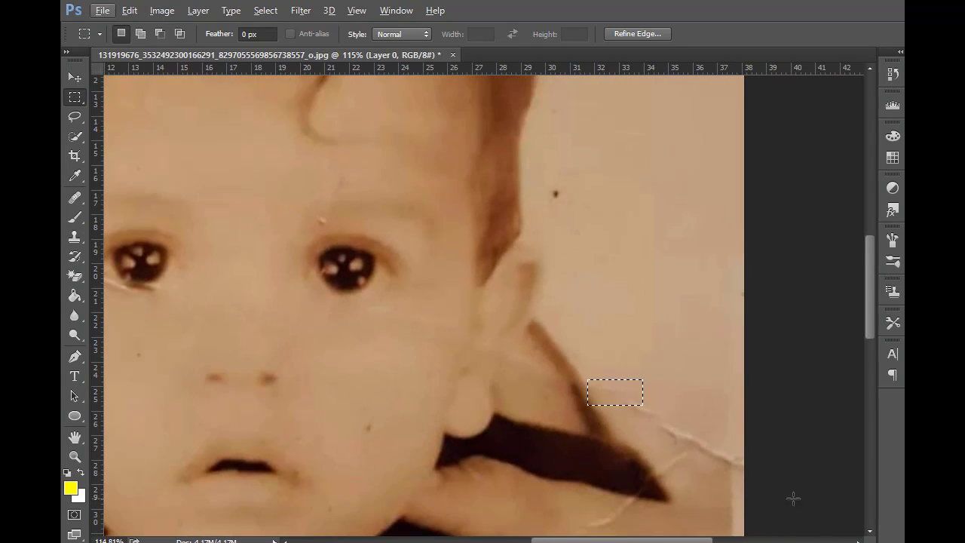
scroll(783, 490, down, 4)
scroll(701, 411, up, 2)
key(ctrl+d)
Fill rectangular selections along the photo's right edge to clear the pale border strip, and deselect
drag(586, 199, 717, 509)
key(shift+BackSpace)
key(Return)
scroll(743, 341, down, 2)
key(ctrl+d)
scroll(717, 509, down, 5)
key(ctrl+d)
drag(753, 174, 720, 522)
key(ctrl+d)
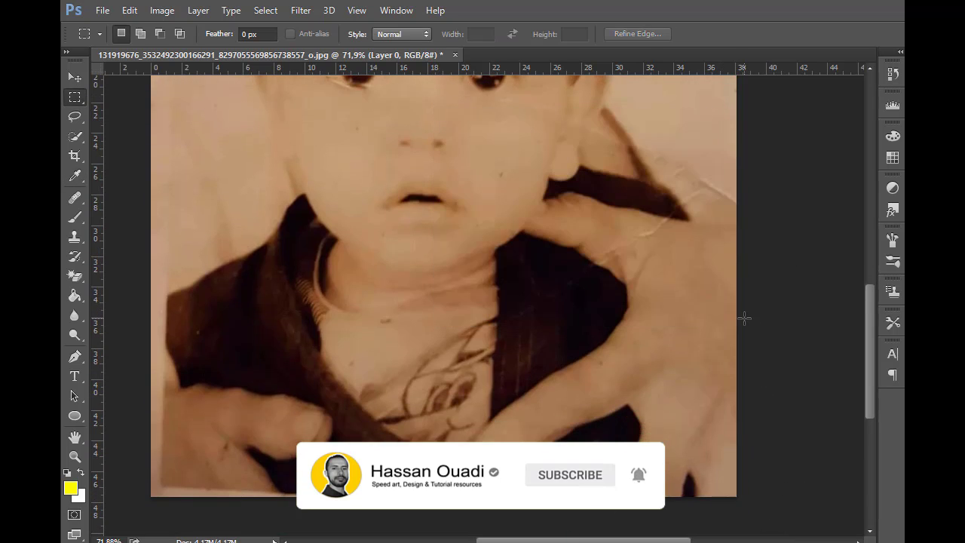
Repair the crease beside the photo's right edge with a 52 px Healing Brush and a filled rectangular selection
scroll(789, 490, up, 3)
click(75, 198)
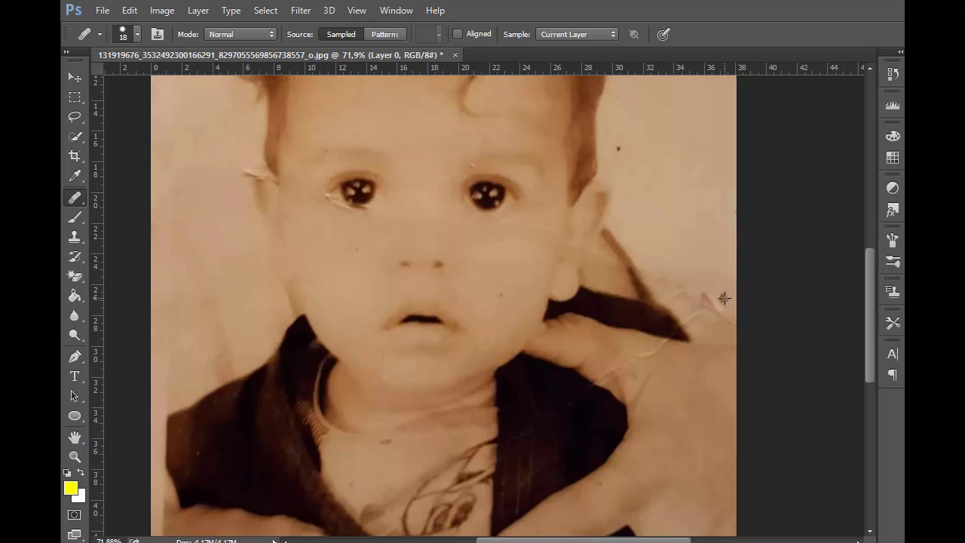
click(130, 34)
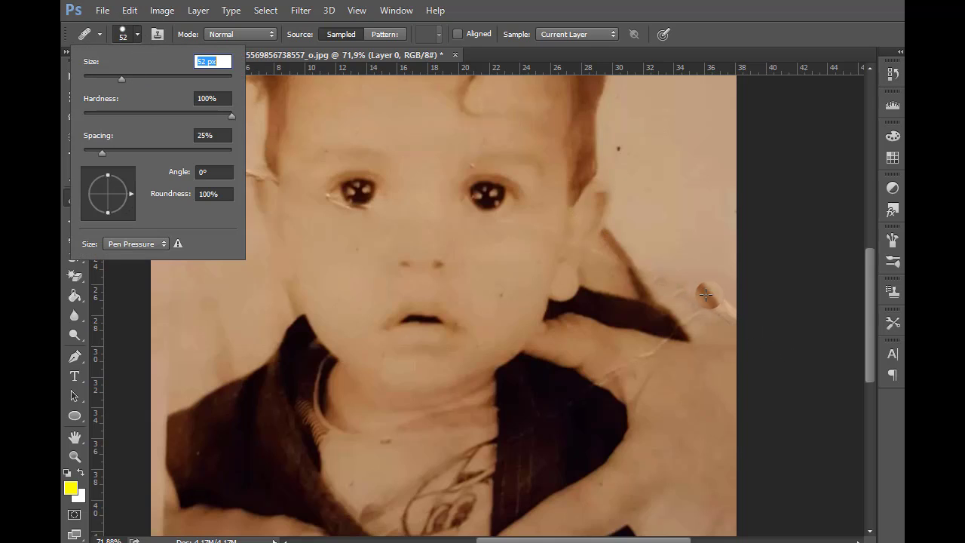
drag(705, 293, 735, 324)
click(75, 96)
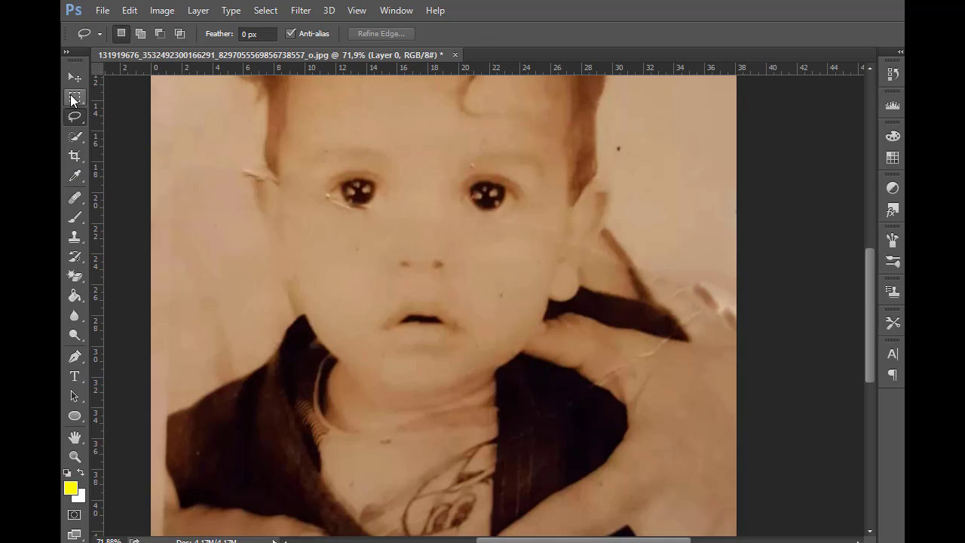
drag(741, 270, 694, 344)
key(shift+BackSpace)
key(Return)
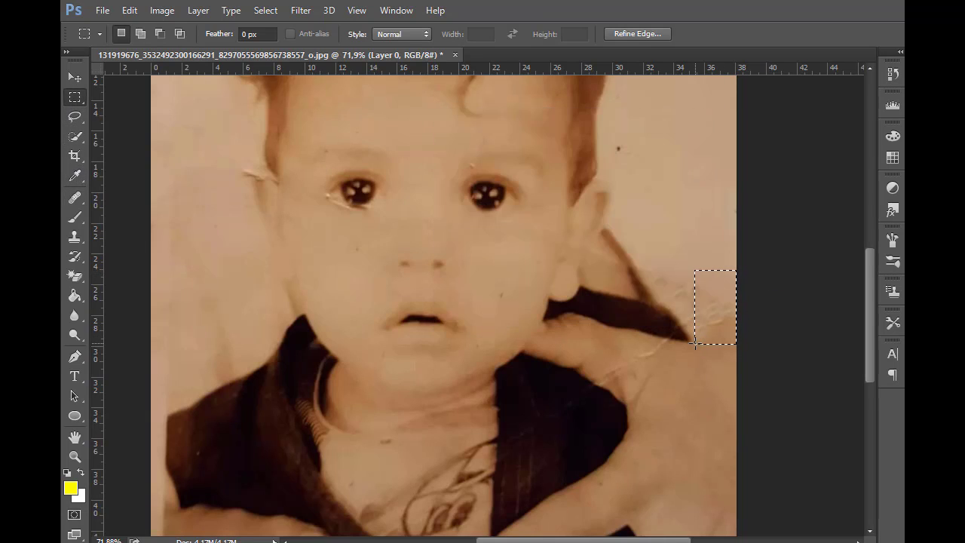
Retouch the fine vertical scratches on the dark jacket with the Clone Stamp and Healing Brush
click(75, 235)
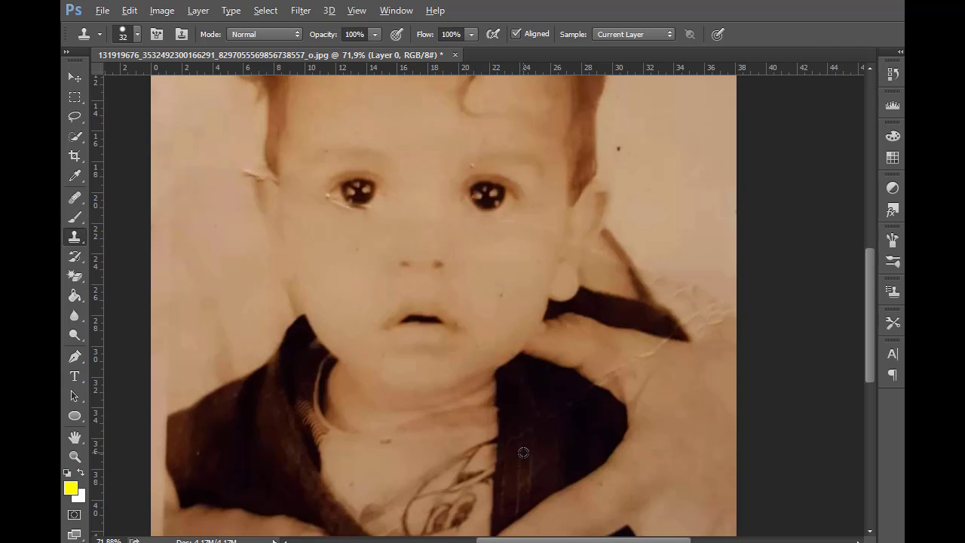
scroll(525, 472, up, 5)
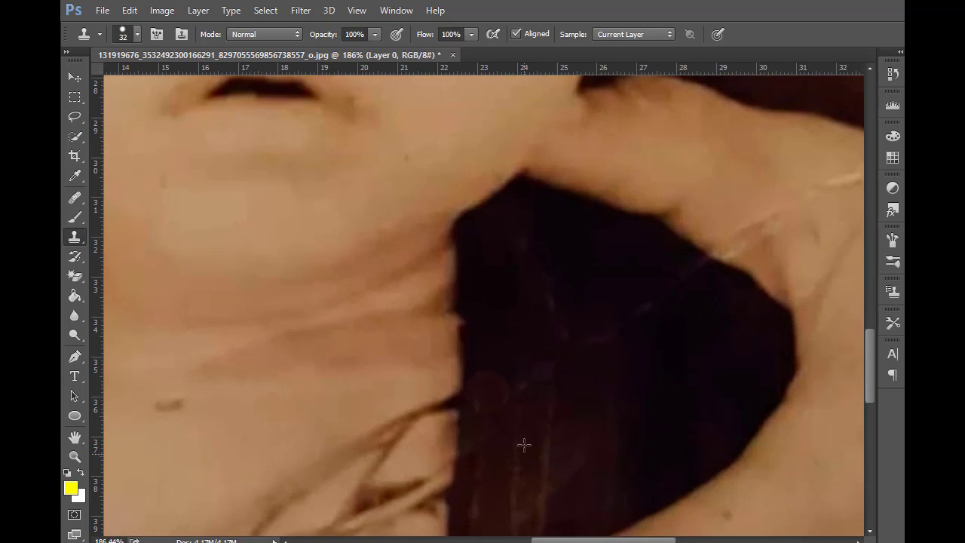
click(75, 200)
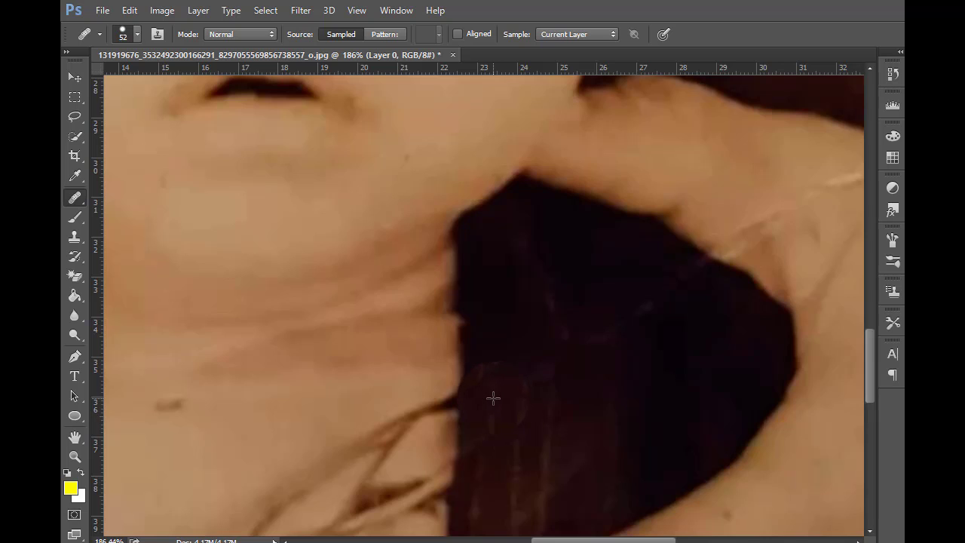
Heal the crease crossing the hand and the adjoining upper part of the dark jacket
scroll(689, 276, down, 3)
scroll(736, 294, up, 2)
mouse_move(707, 302)
mouse_down()
mouse_move(633, 330)
mouse_move(659, 349)
mouse_move(630, 333)
mouse_up()
click(652, 316)
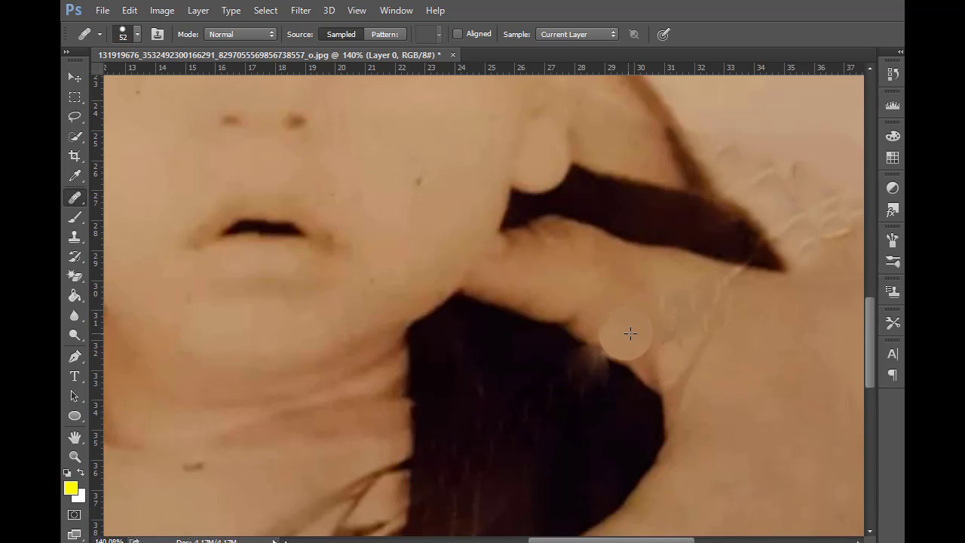
Retouch the smudged jacket edge beneath the hand using dark samples with the Healing Brush and Clone Stamp
alt+click(595, 439)
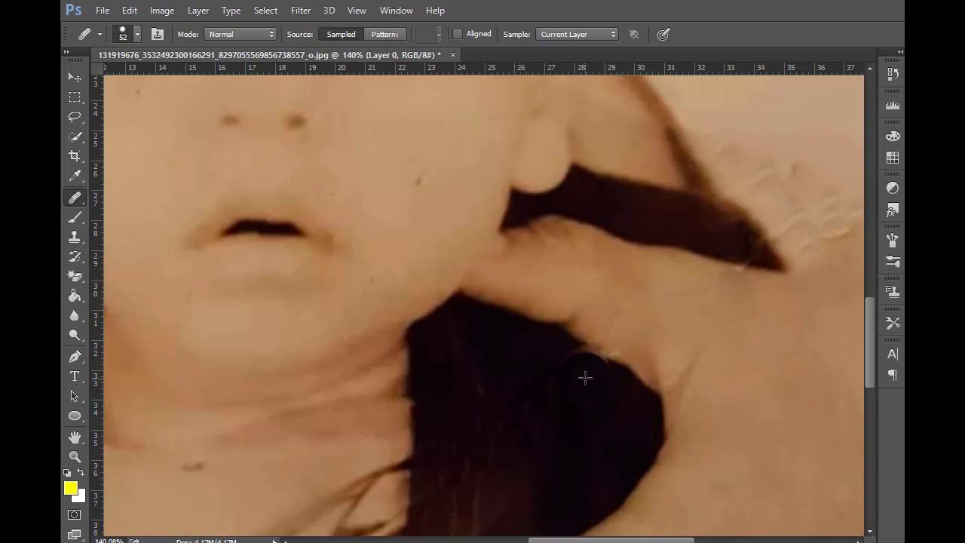
click(585, 374)
alt+click(642, 421)
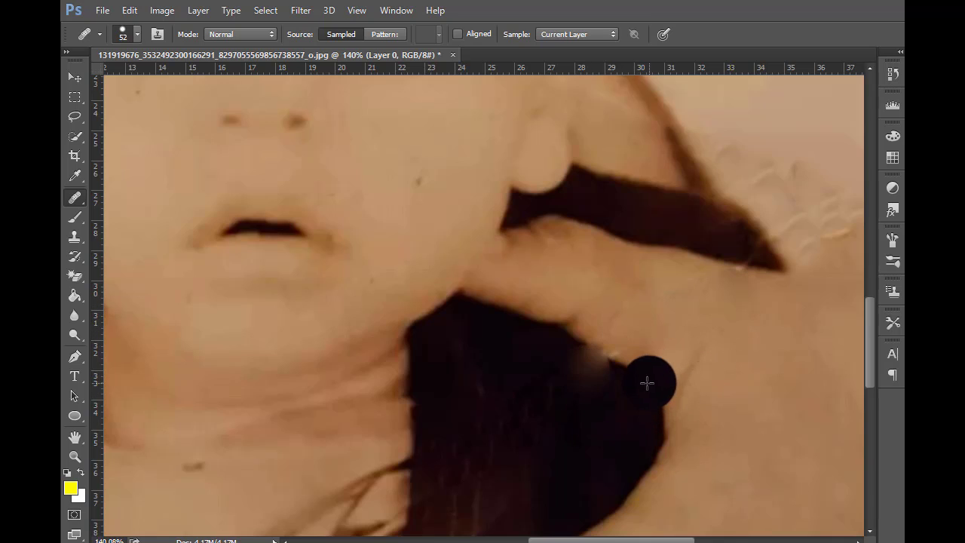
click(73, 235)
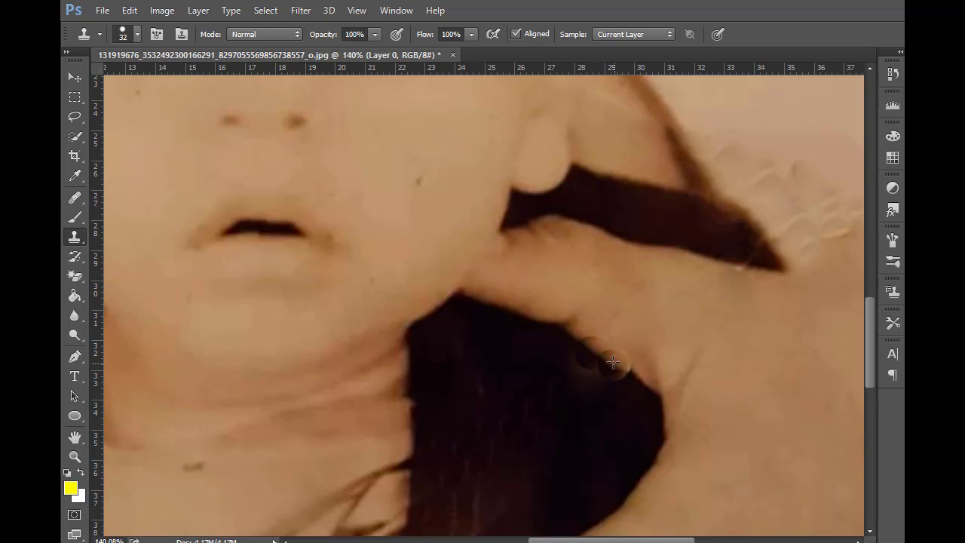
Fill a rectangular selection over the uneven jacket edge beneath the hand, and deselect
click(74, 101)
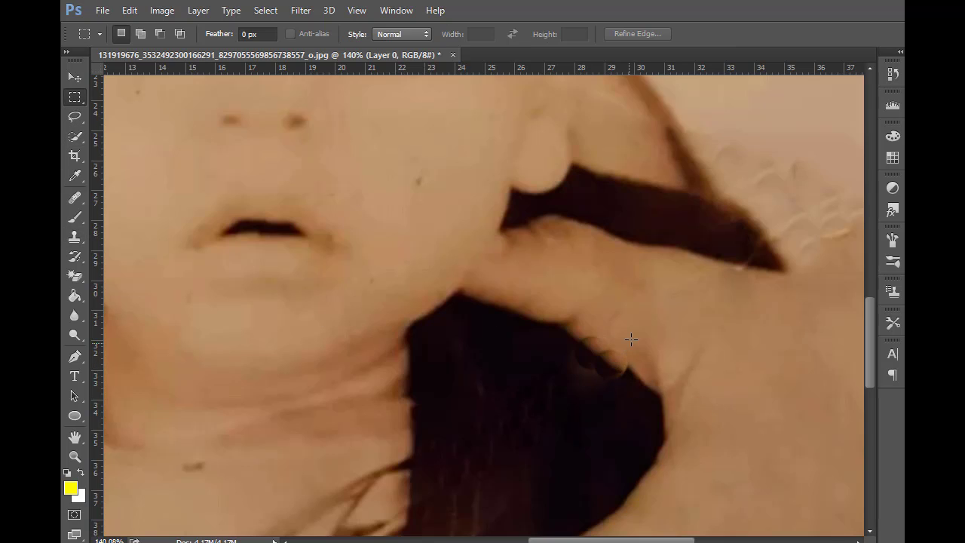
drag(636, 335, 570, 387)
key(shift+F5)
key(Return)
key(ctrl+d)
Heal the embossed marks in the background beside the collar tip using a clean background sample
scroll(575, 407, down, 2)
scroll(831, 351, up, 1)
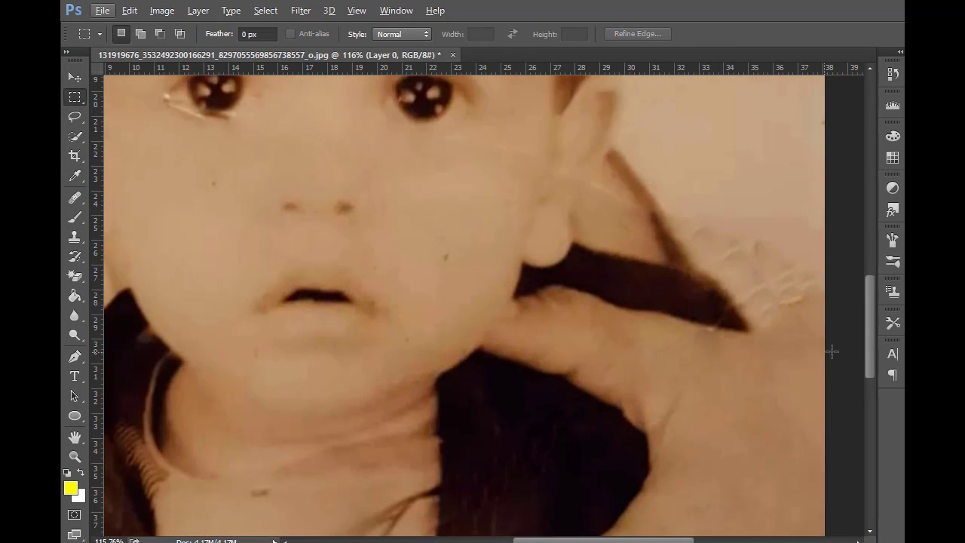
scroll(829, 353, up, 4)
scroll(816, 359, up, 2)
click(75, 199)
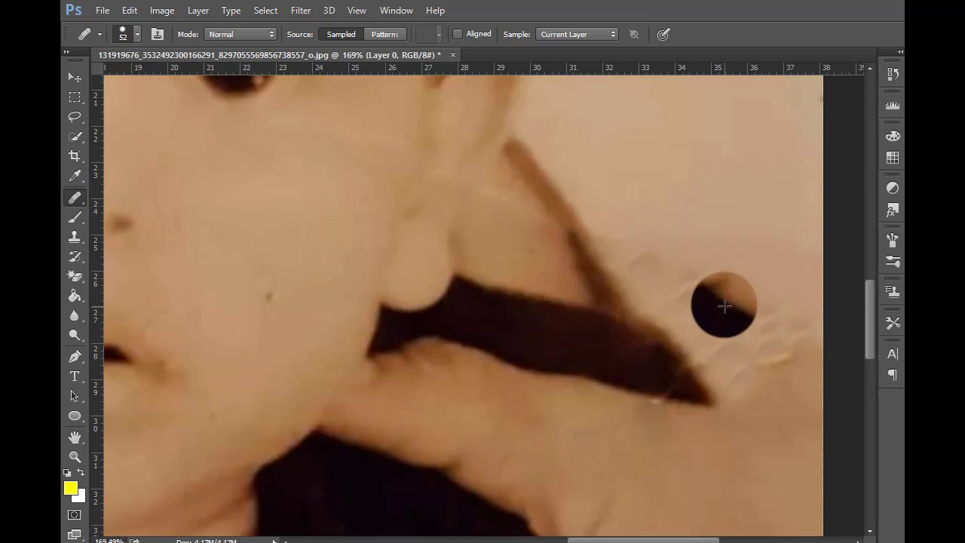
alt+click(740, 221)
mouse_move(633, 269)
mouse_down()
mouse_move(773, 318)
mouse_move(720, 350)
mouse_move(781, 337)
mouse_move(772, 431)
mouse_move(680, 369)
mouse_up()
Repair the dark collar tip with a Healing Brush dab and a filled rectangular selection, and deselect
alt+click(636, 356)
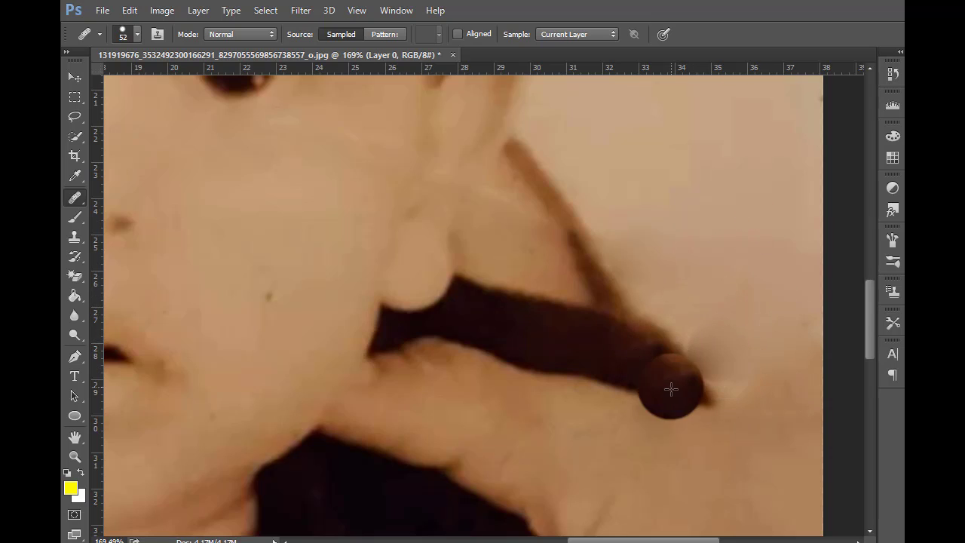
click(675, 368)
click(72, 104)
drag(717, 332, 638, 410)
key(shift+F5)
key(Return)
key(ctrl+d)
scroll(660, 440, down, 12)
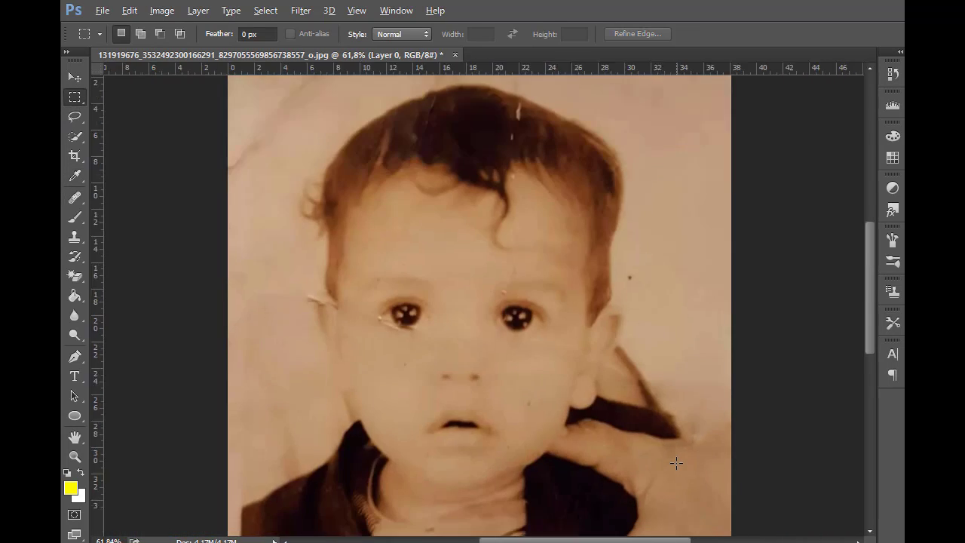
Fill a rectangular selection over the pale crease crossing the ear's upper edge beside the sideburn, and deselect
scroll(585, 404, down, 5)
scroll(728, 439, up, 3)
scroll(363, 256, up, 4)
scroll(363, 256, up, 5)
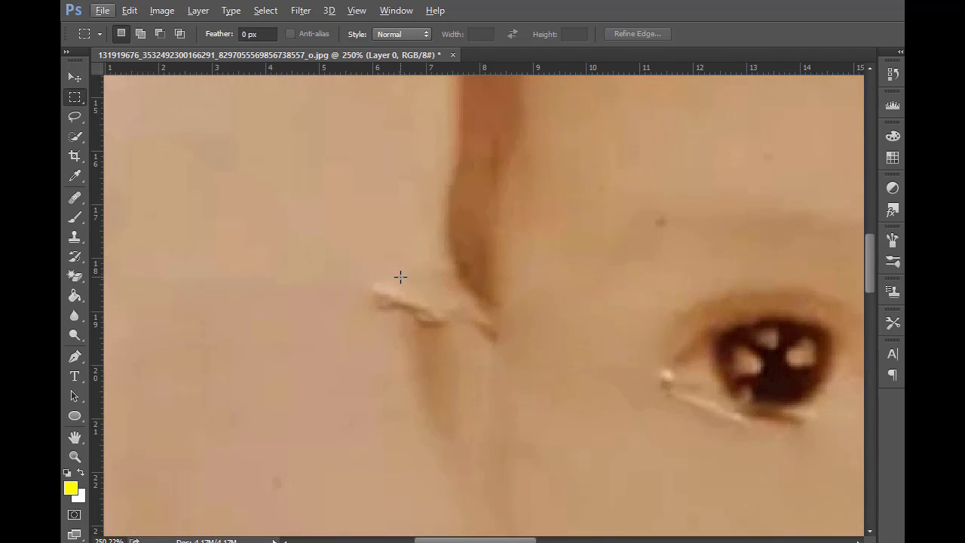
drag(361, 265, 463, 356)
click(466, 356)
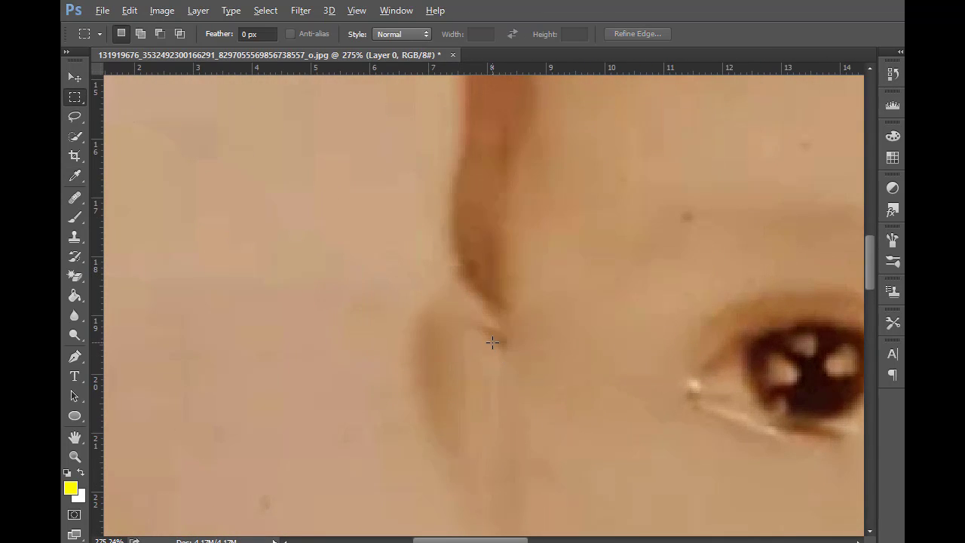
Fill a rectangular selection over the pale crease beneath the eye nearest that ear, and deselect
scroll(689, 402, down, 3)
scroll(590, 389, up, 2)
mouse_move(558, 352)
mouse_down()
mouse_move(614, 404)
mouse_move(696, 414)
mouse_up()
key(shift+F5)
key(Return)
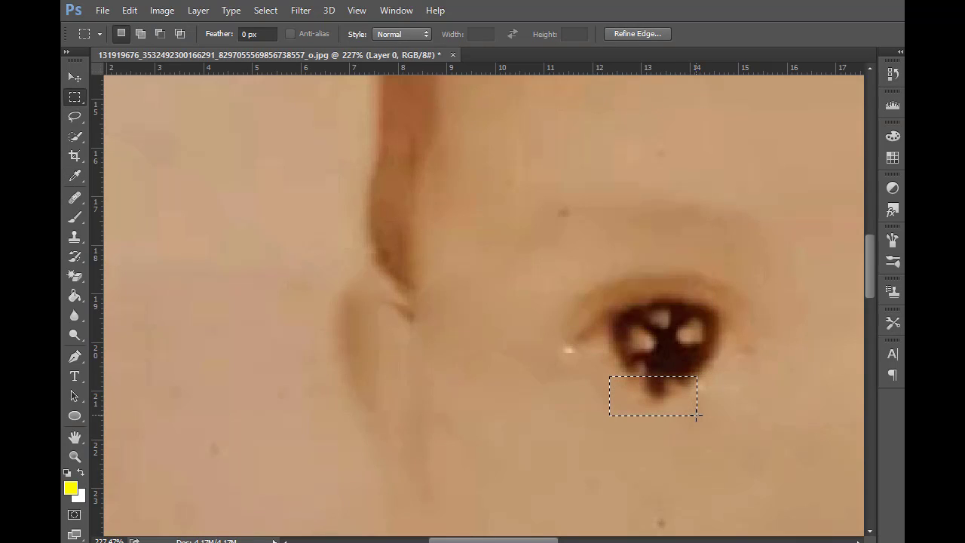
key(ctrl+d)
Fill a rectangular selection over the crease in the background between the photo's upper edge and the hair
scroll(739, 401, down, 6)
scroll(547, 209, up, 4)
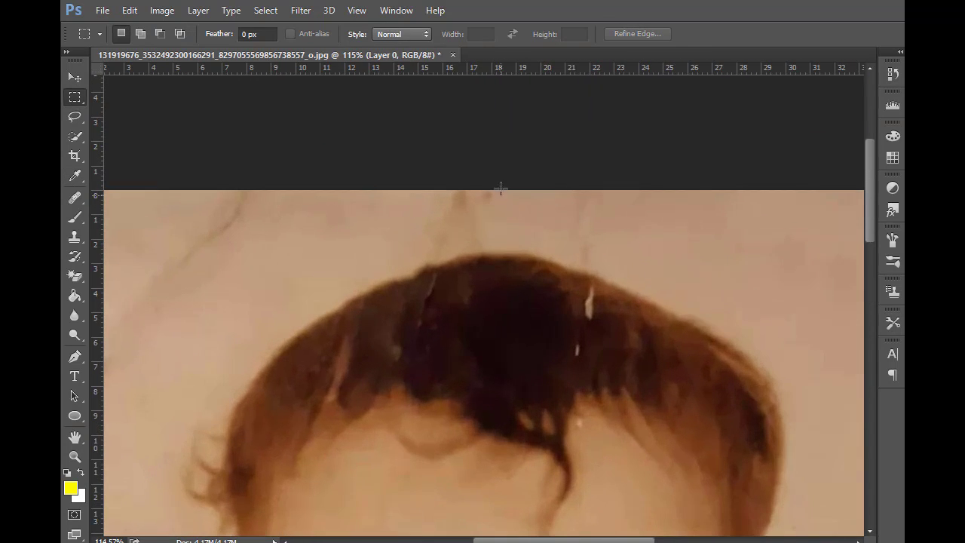
drag(499, 189, 420, 248)
key(shift+F5)
key(Return)
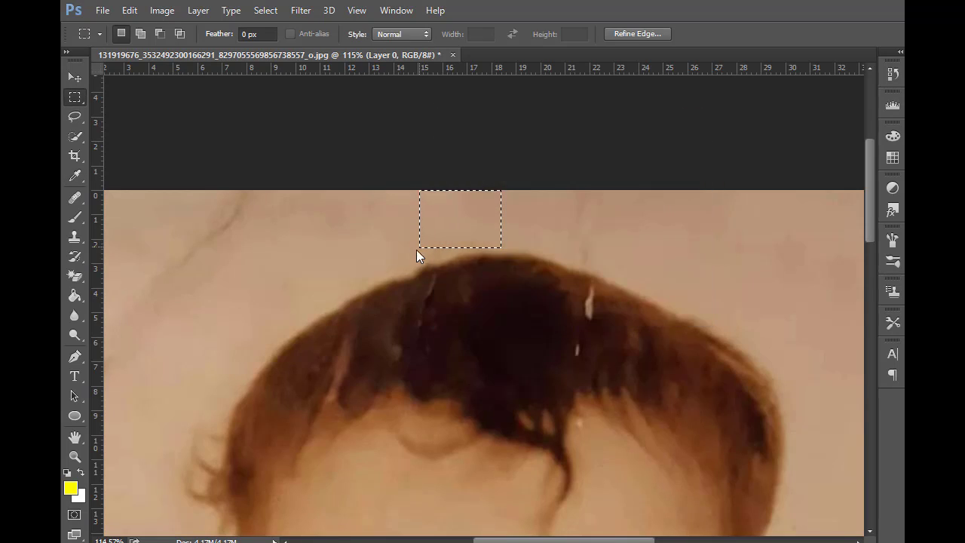
Fill rectangular selections over the dark crack and the white scratches in the hair, deselecting after each
drag(453, 278, 400, 379)
key(shift+F5)
key(Return)
key(ctrl+d)
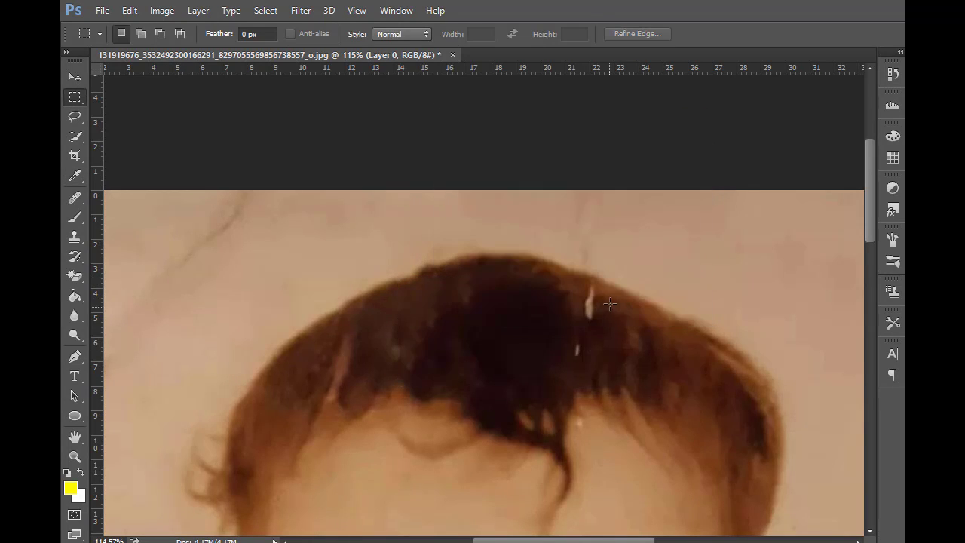
drag(606, 290, 571, 363)
key(shift+F5)
key(Return)
key(ctrl+d)
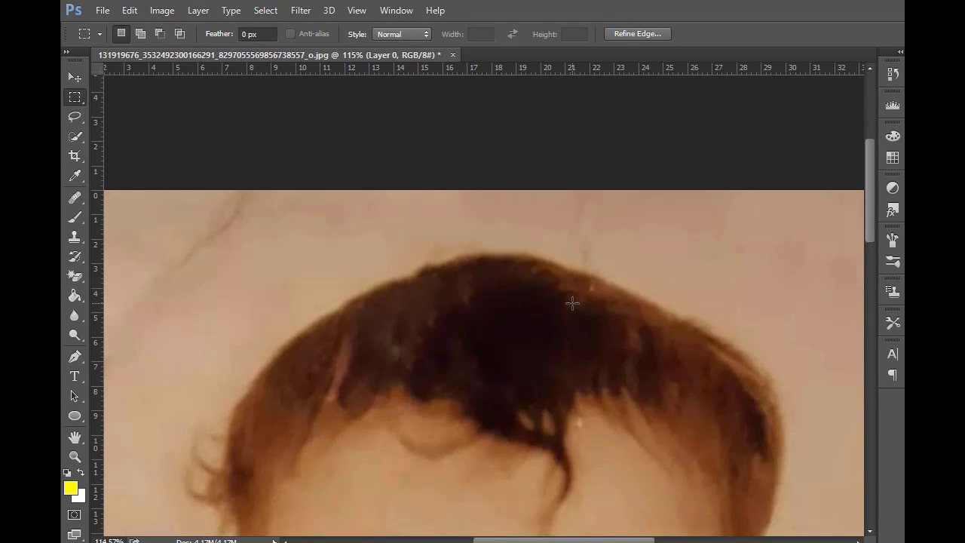
Fill a rectangular selection over the light streak in the hair above the temple, and deselect
drag(360, 330, 320, 404)
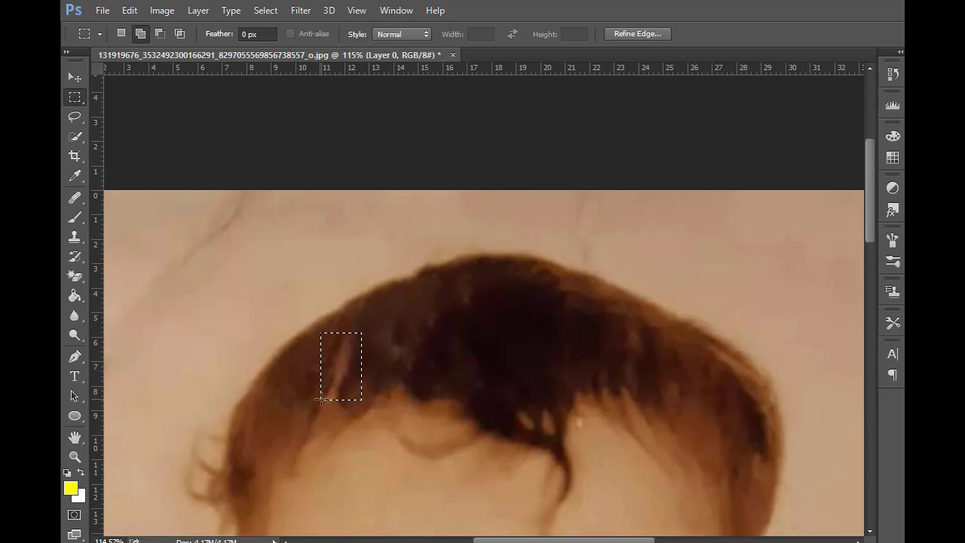
key(shift+F5)
key(Return)
key(ctrl+d)
Fill two rectangular selections over the diagonal crack in the background's upper corner, deselecting after each
scroll(422, 453, down, 2)
drag(138, 345, 237, 183)
key(shift+F5)
key(Return)
key(ctrl+d)
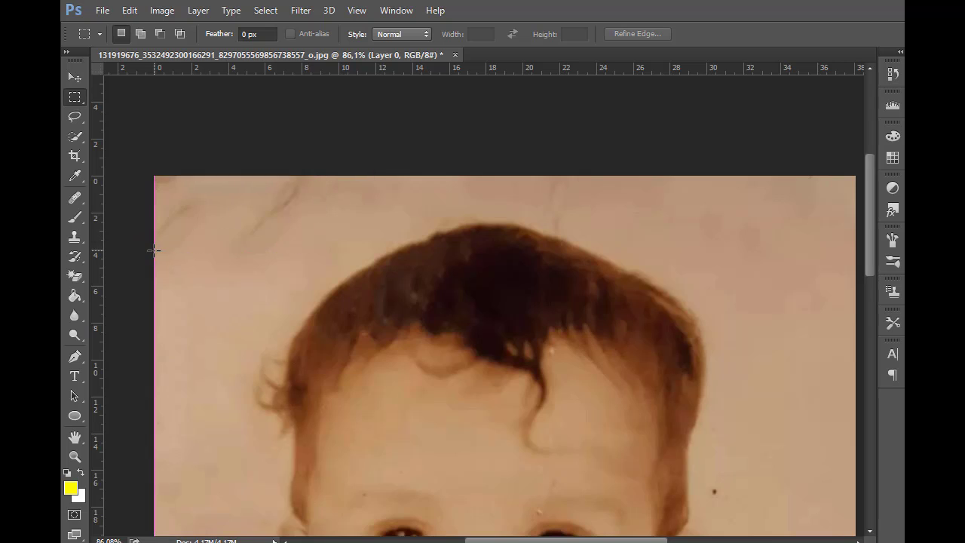
drag(150, 248, 327, 174)
key(shift+F5)
key(Return)
key(ctrl+d)
Fill a rectangular selection over the pale border strip along the photo's side beside the jacket and hand, and deselect
scroll(301, 333, down, 2)
scroll(549, 344, down, 1)
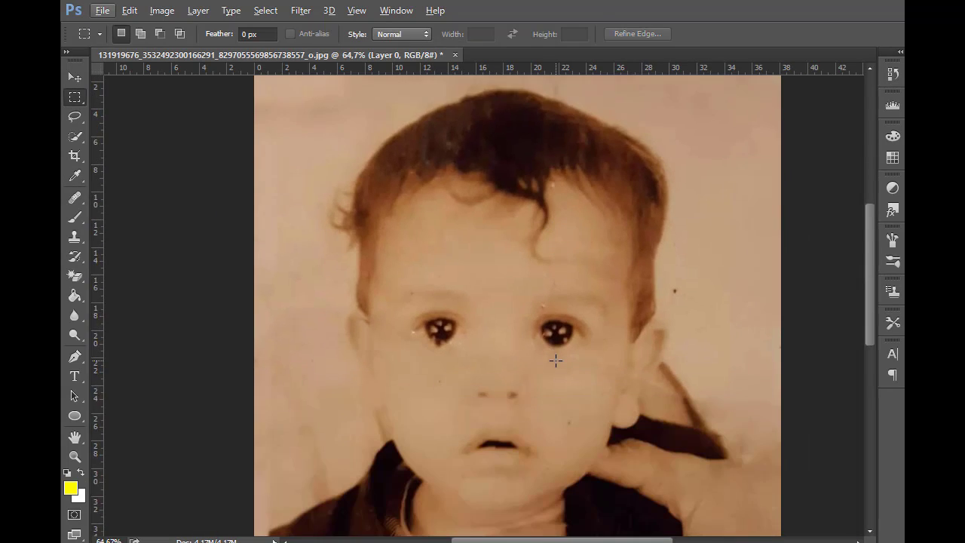
scroll(555, 360, down, 3)
scroll(556, 360, down, 1)
scroll(556, 360, up, 1)
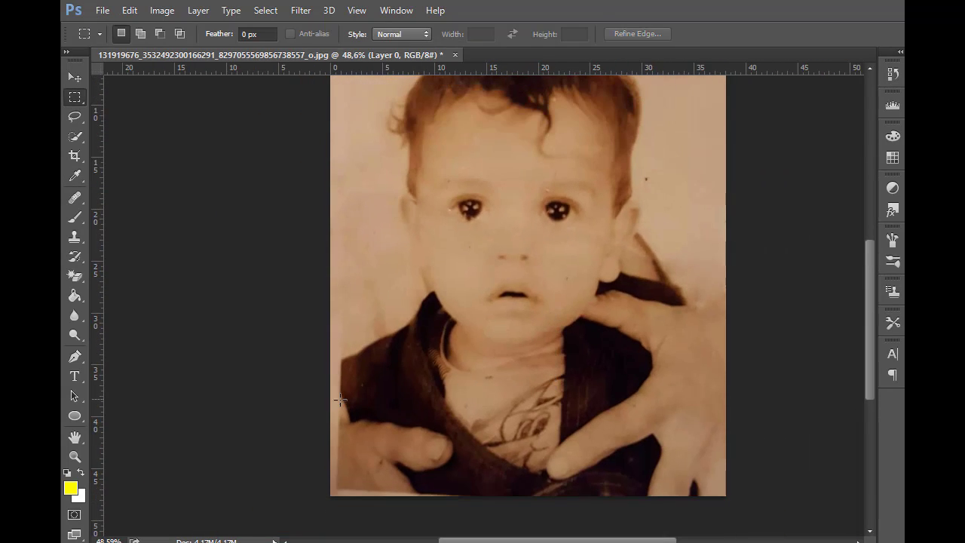
drag(344, 357, 293, 499)
key(shift+F5)
key(Return)
key(ctrl+d)
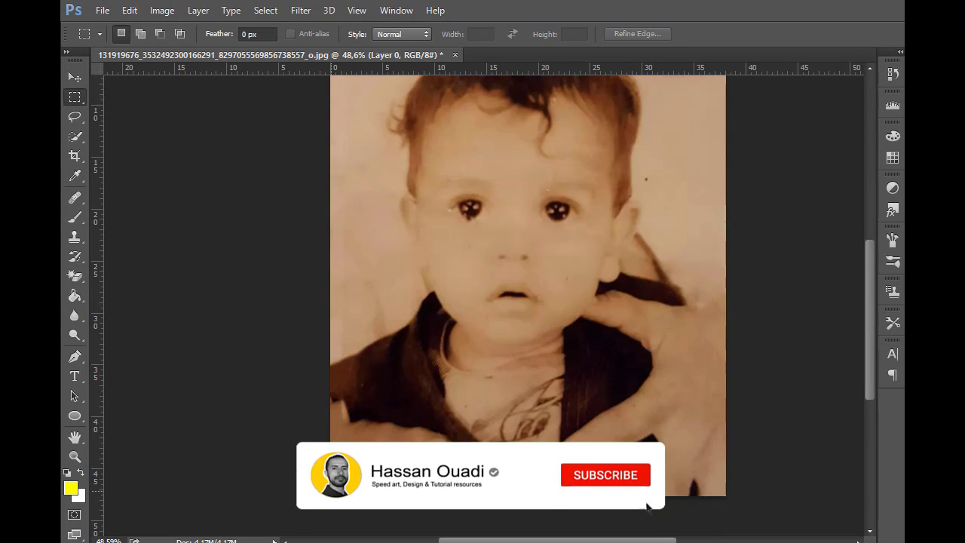
Fill a rectangular selection over the pale border strip along the photo's lower edge, and deselect
drag(490, 526, 494, 527)
key(shift+F5)
key(Return)
key(ctrl+d)
Heal the light spot on the forehead beside the hanging curl, and clean the resulting smudge with a rectangular selection
scroll(648, 435, up, 4)
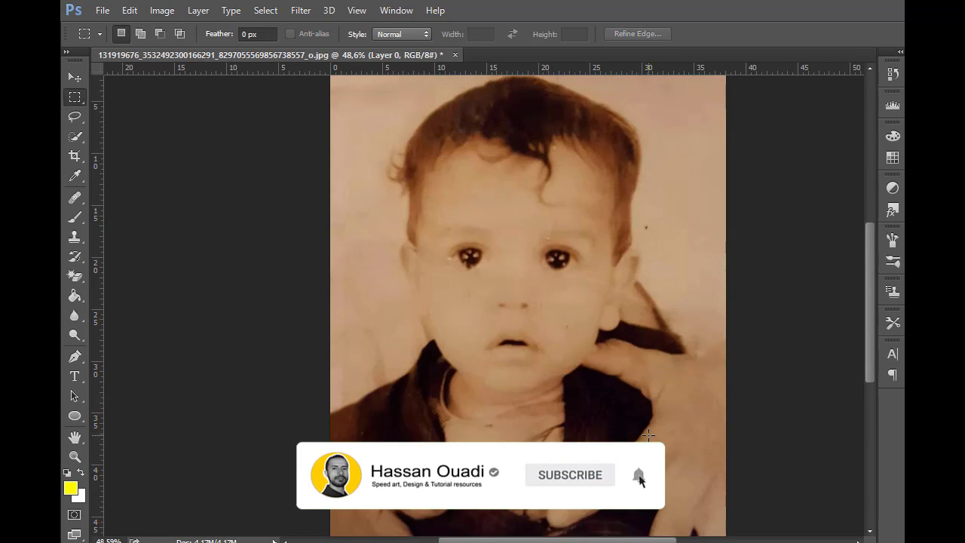
scroll(569, 156, up, 6)
key(j)
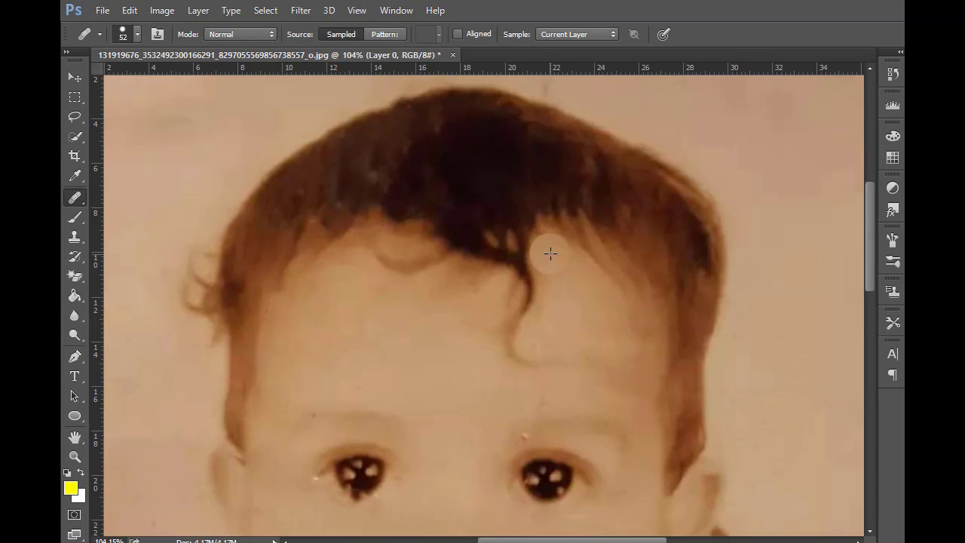
click(74, 98)
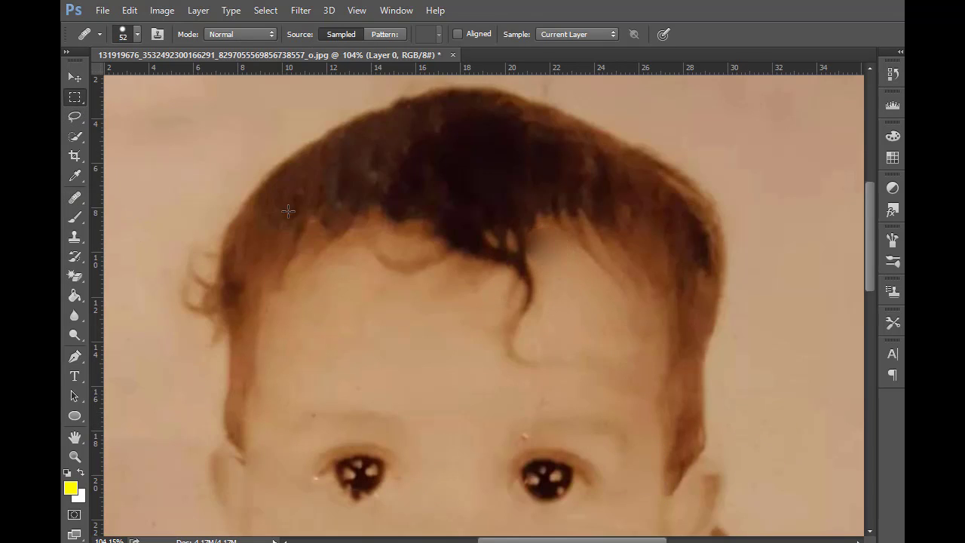
drag(570, 223, 514, 270)
scroll(481, 318, down, 5)
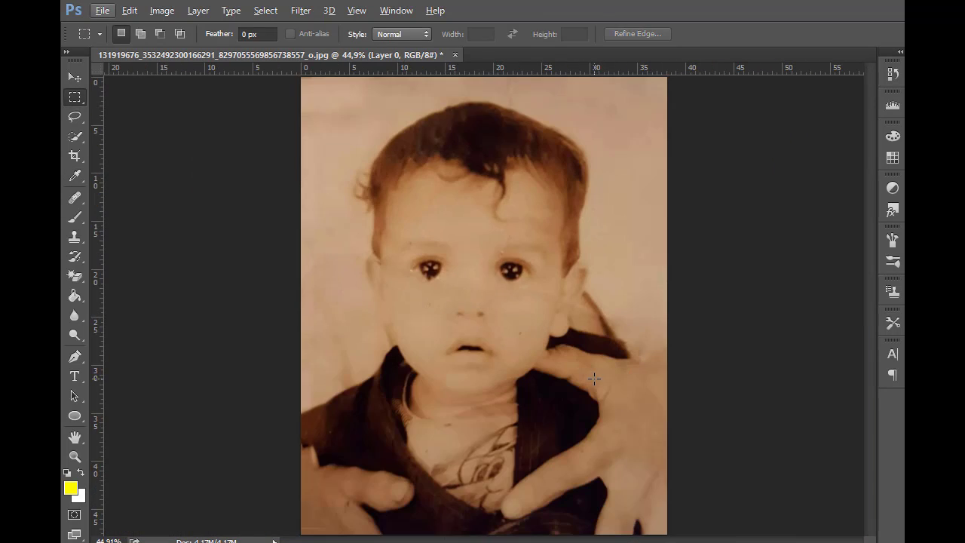
Add a Black & White adjustment layer with the Default preset over the photo
key(w)
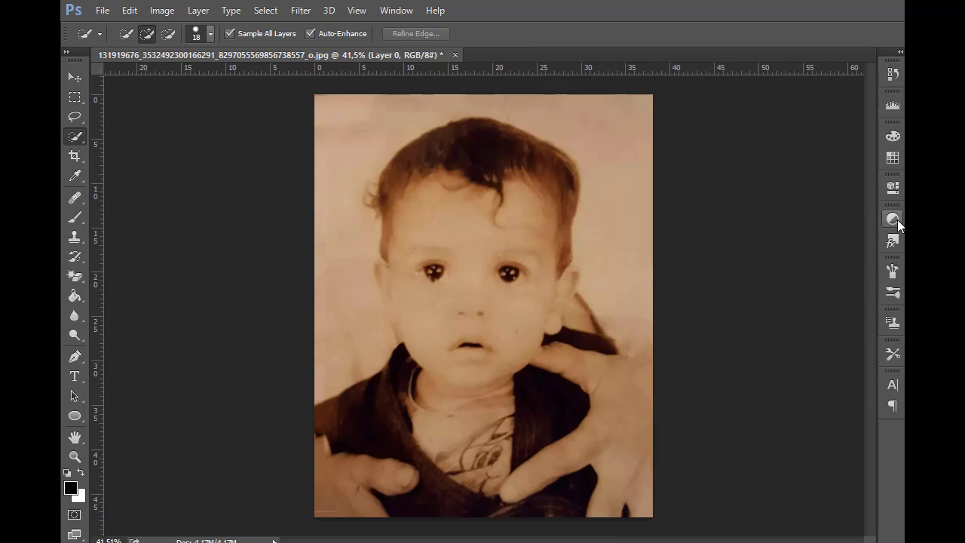
click(890, 218)
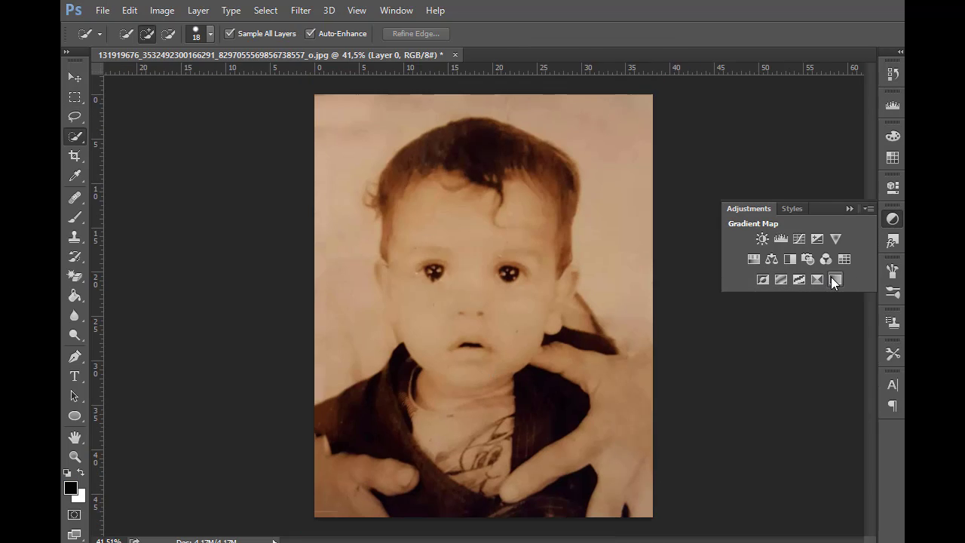
click(791, 259)
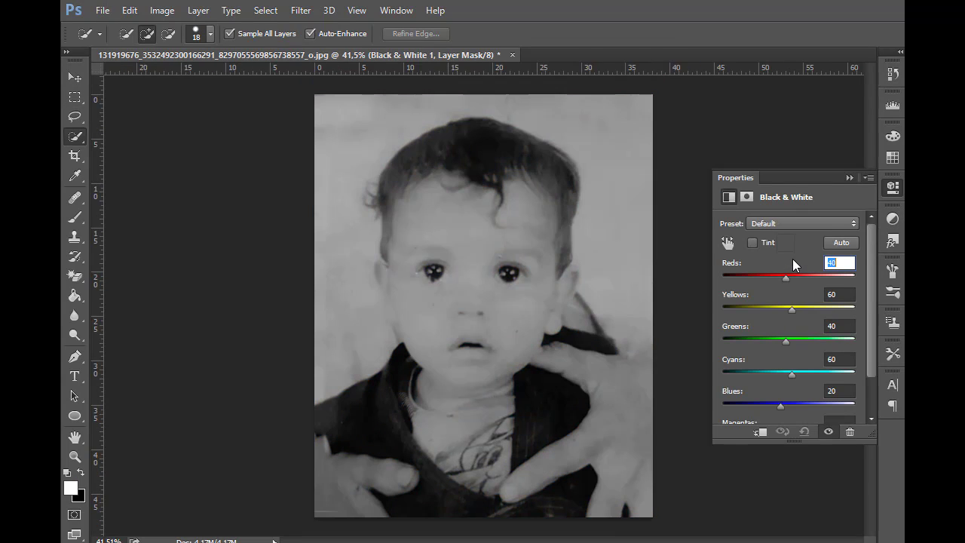
click(849, 177)
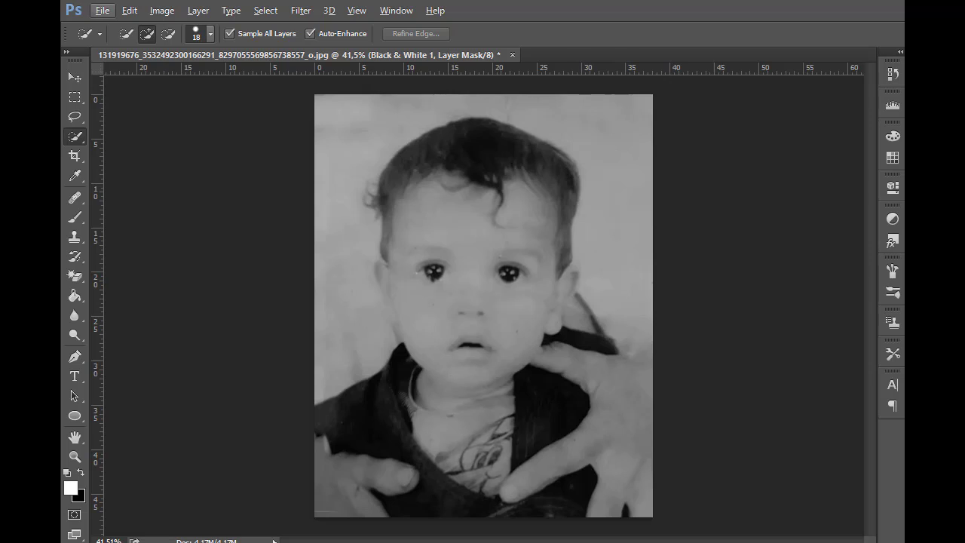
Add a default Hue/Saturation adjustment, and merge the Black & White adjustment with the photo layer
ctrl+click(872, 254)
right_click(872, 253)
click(752, 436)
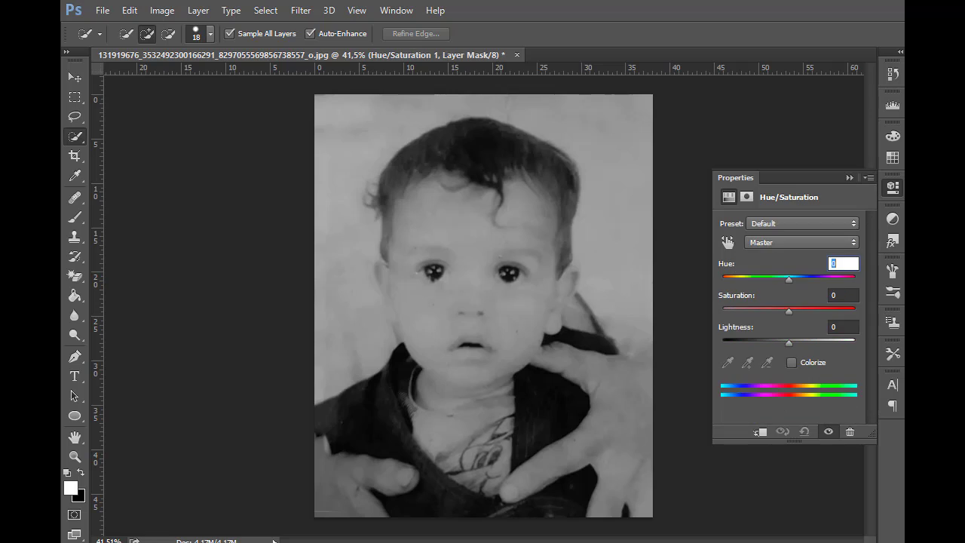
click(849, 178)
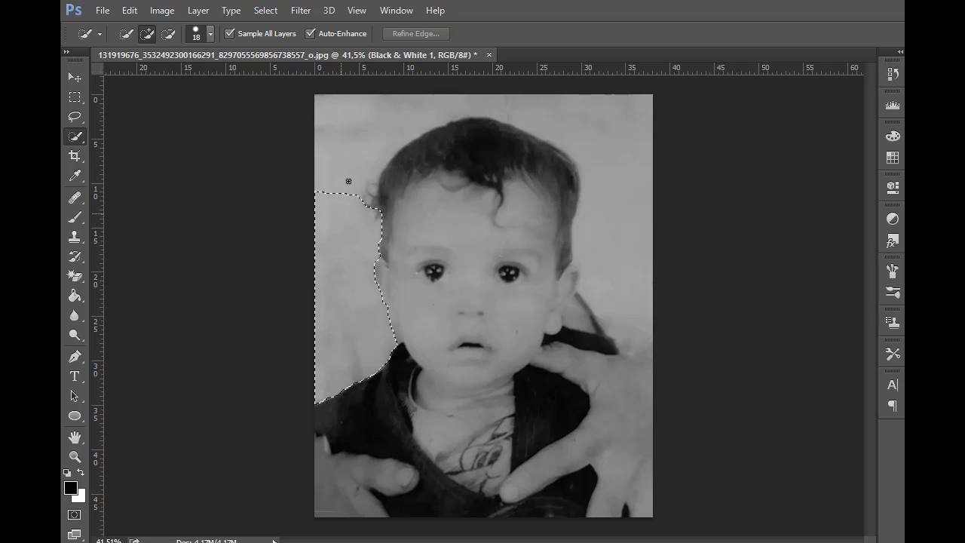
Select the background with the Quick Selection tool, subtracting the child's face, hair, neck and jacket from the selection
scroll(607, 285, up, 2)
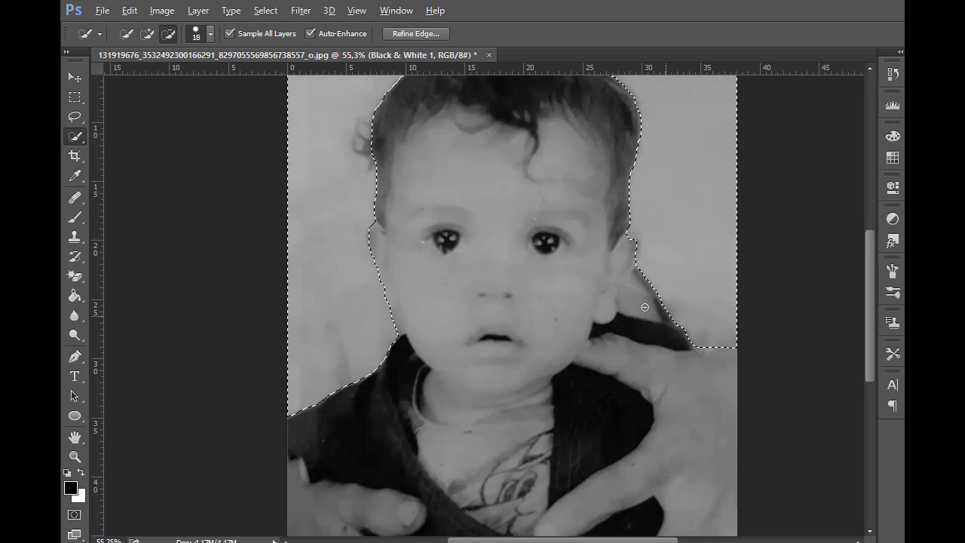
click(642, 301)
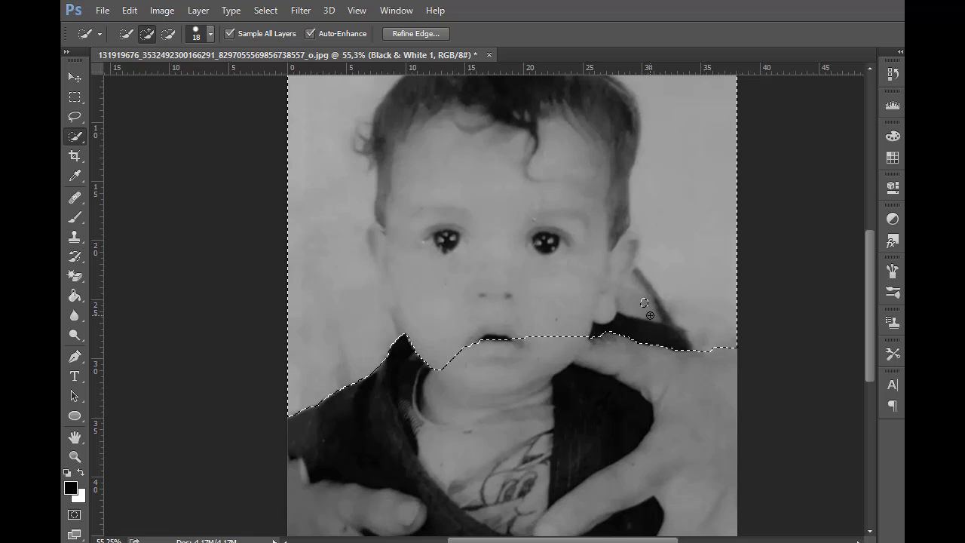
click(575, 330)
scroll(631, 272, up, 3)
mouse_move(595, 203)
mouse_down()
mouse_move(520, 256)
mouse_move(446, 461)
mouse_up()
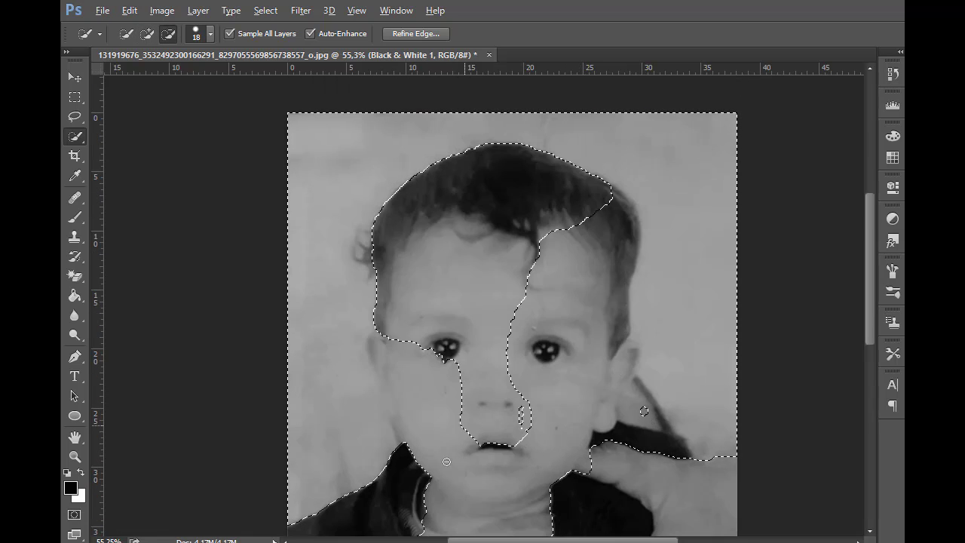
mouse_move(579, 457)
mouse_down()
mouse_move(559, 227)
mouse_move(553, 362)
mouse_move(533, 330)
mouse_move(516, 405)
mouse_move(532, 479)
mouse_move(613, 486)
mouse_move(554, 448)
mouse_up()
drag(612, 439, 639, 445)
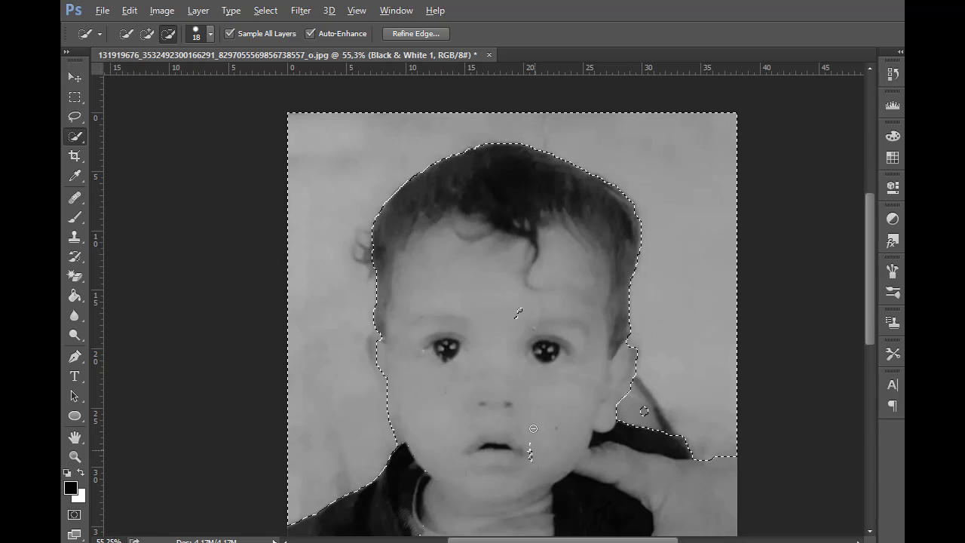
Refine the background selection at the raised collar, excluding the ear and dark strap but including the gap between them
scroll(693, 476, up, 4)
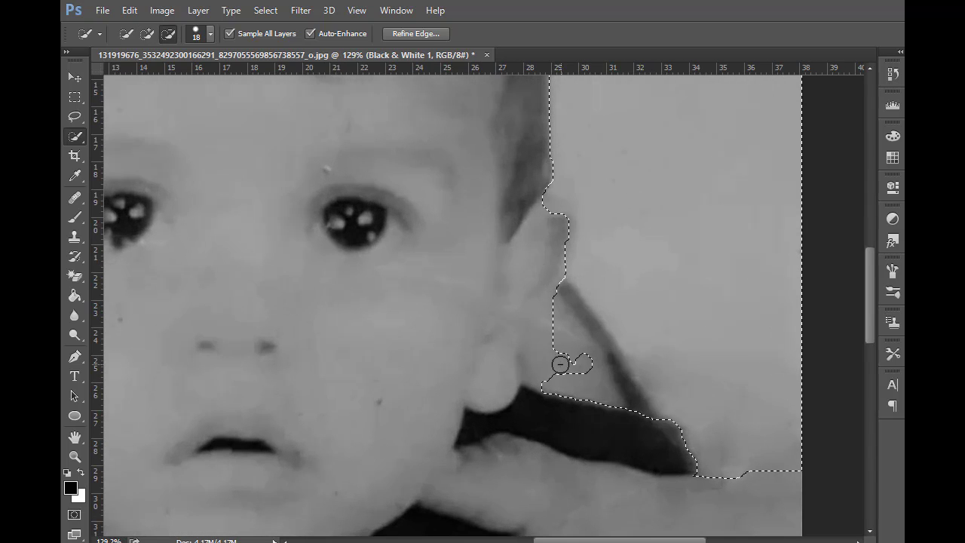
drag(551, 357, 561, 364)
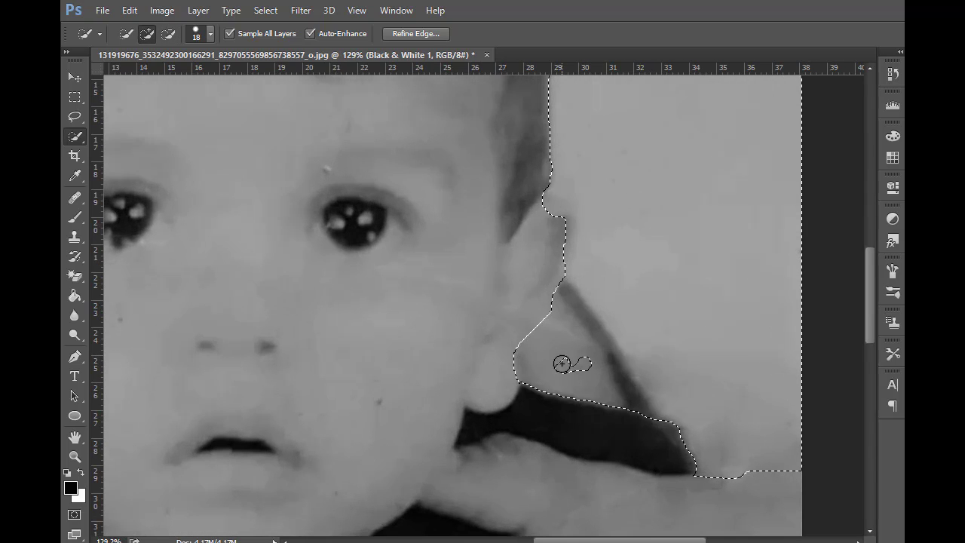
alt+click(638, 397)
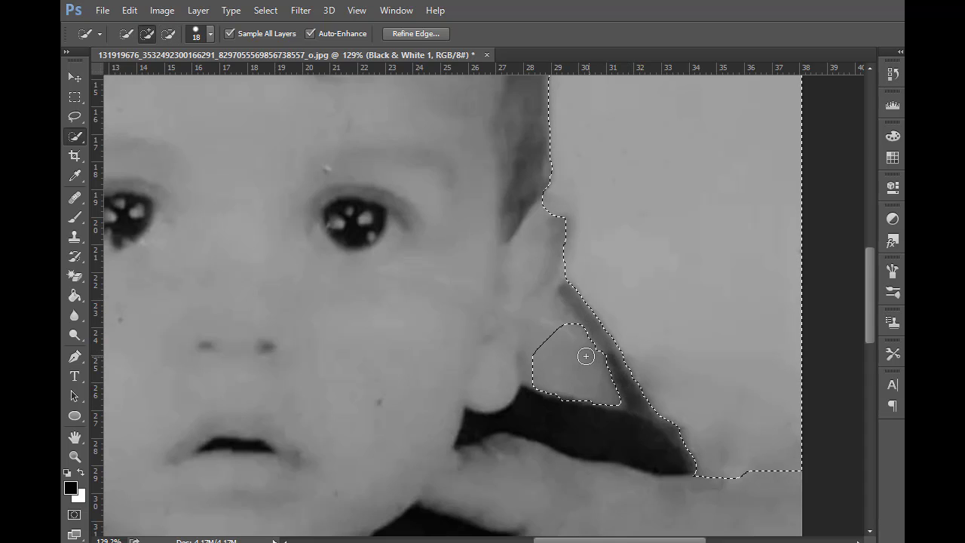
click(551, 327)
Refine the background selection along the opposite ear and cheek, leaving the ear out of it
alt+scroll(693, 415, down, 5)
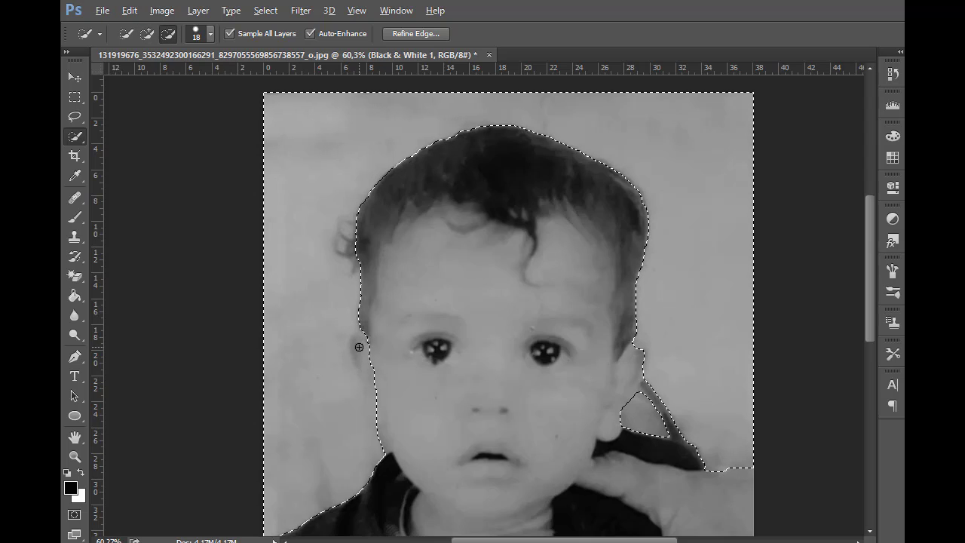
drag(340, 337, 370, 385)
drag(360, 343, 373, 372)
alt+click(358, 340)
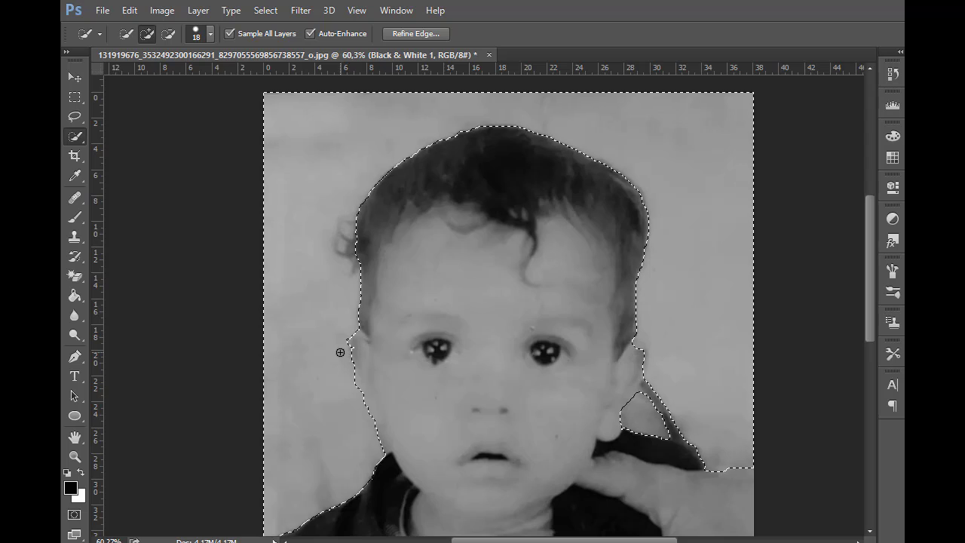
alt+scroll(344, 354, up, 3)
alt+scroll(345, 354, up, 2)
mouse_move(389, 334)
mouse_down()
mouse_move(402, 379)
mouse_move(393, 447)
mouse_move(382, 435)
mouse_move(412, 465)
mouse_move(388, 432)
mouse_move(396, 455)
mouse_up()
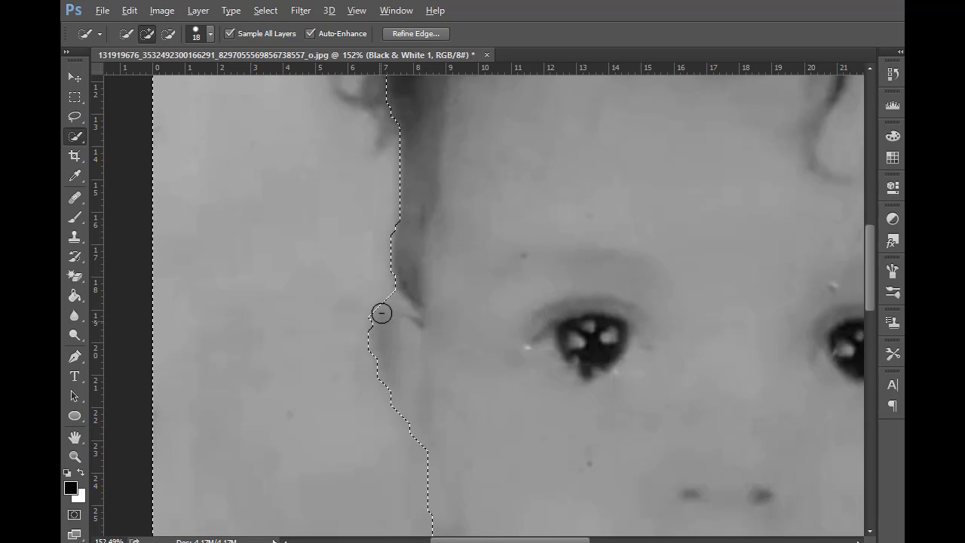
Refine the background selection around the small curl beside the head, leaving its strands out but including the gaps between them
scroll(393, 324, up, 5)
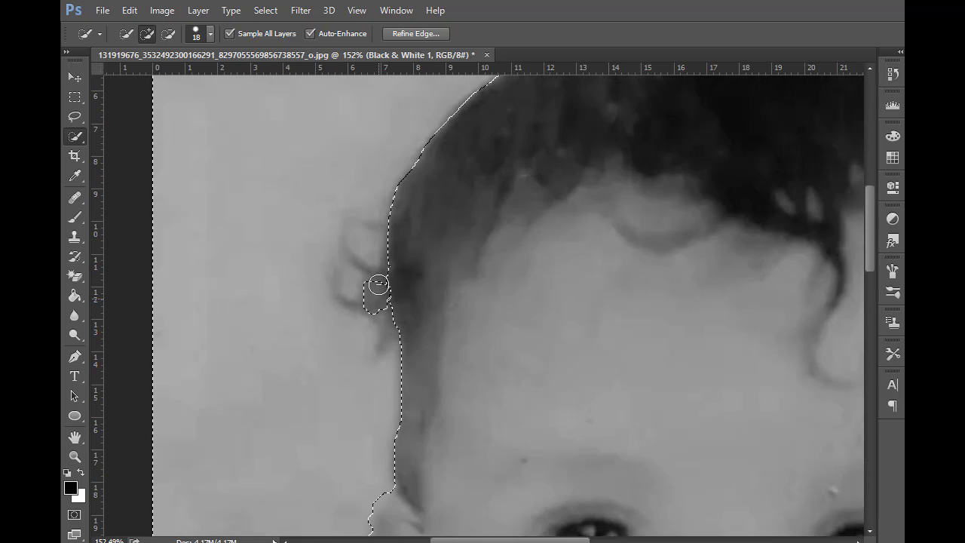
alt+scroll(350, 289, up, 2)
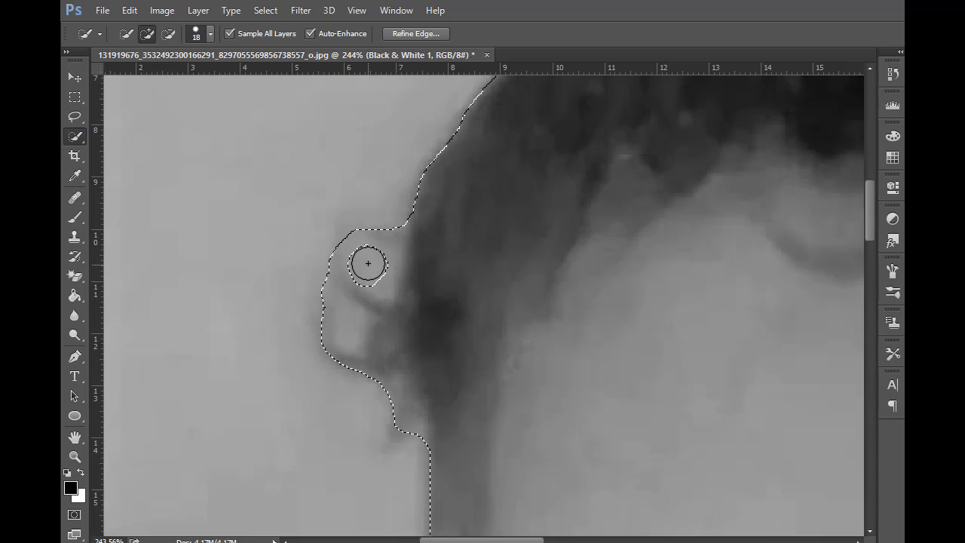
drag(344, 324, 349, 338)
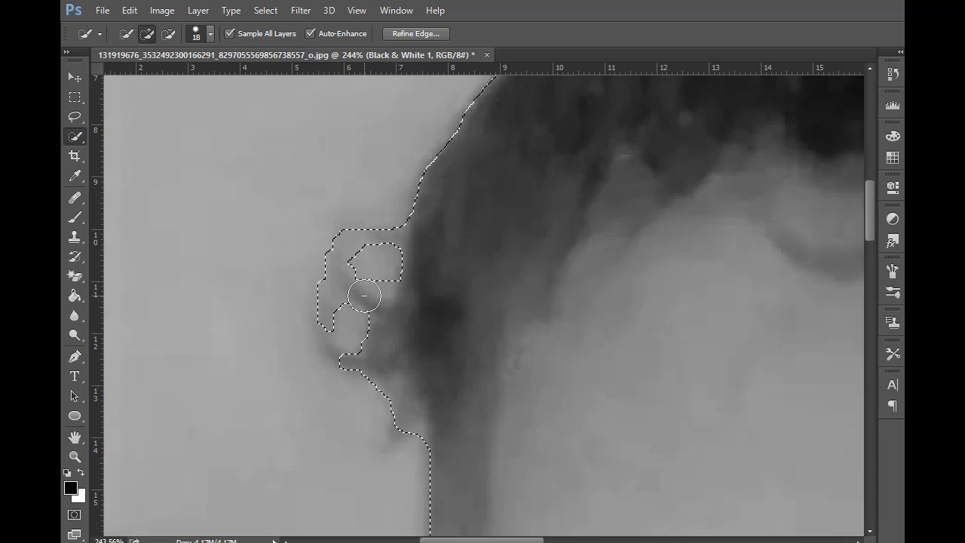
alt+scroll(409, 306, down, 5)
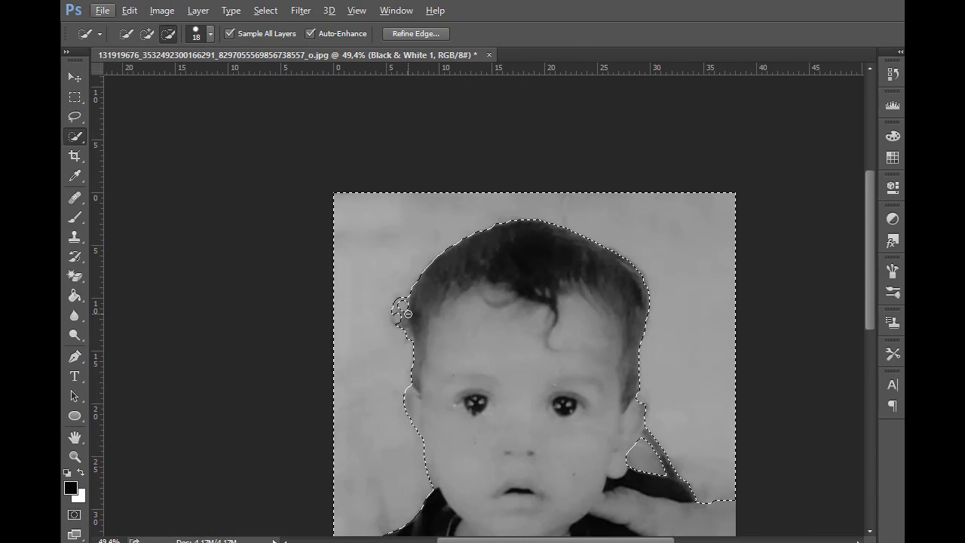
scroll(751, 488, down, 2)
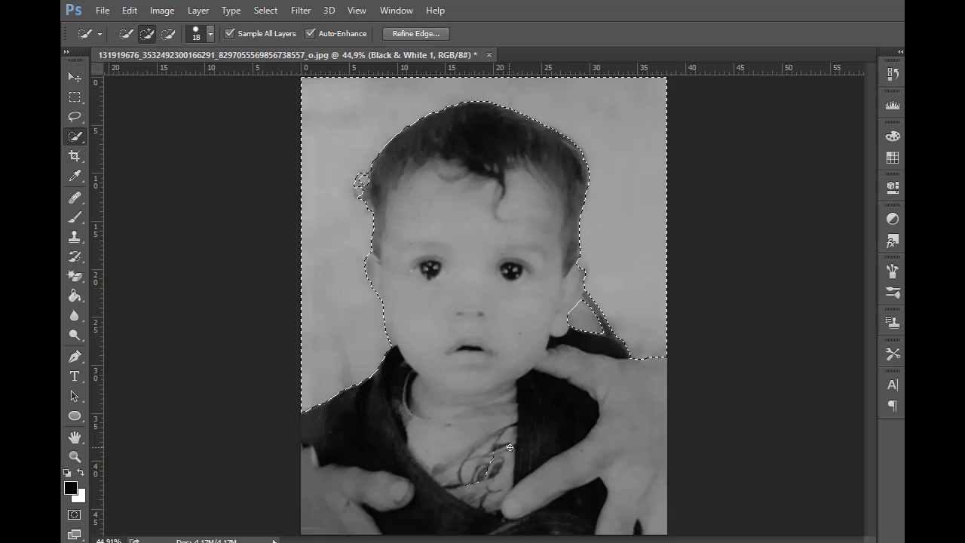
Subtract the stray selection over the printed drawing on the child's shirt, using a 54 px brush
drag(506, 457, 474, 481)
alt+click(510, 470)
click(210, 33)
click(163, 78)
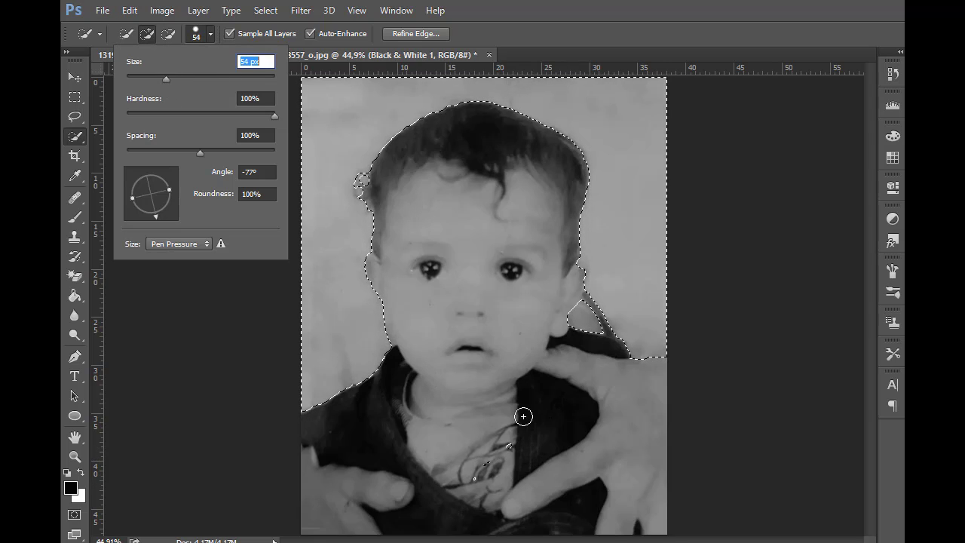
mouse_move(514, 446)
mouse_down()
mouse_move(483, 477)
mouse_move(506, 437)
mouse_move(466, 486)
mouse_up()
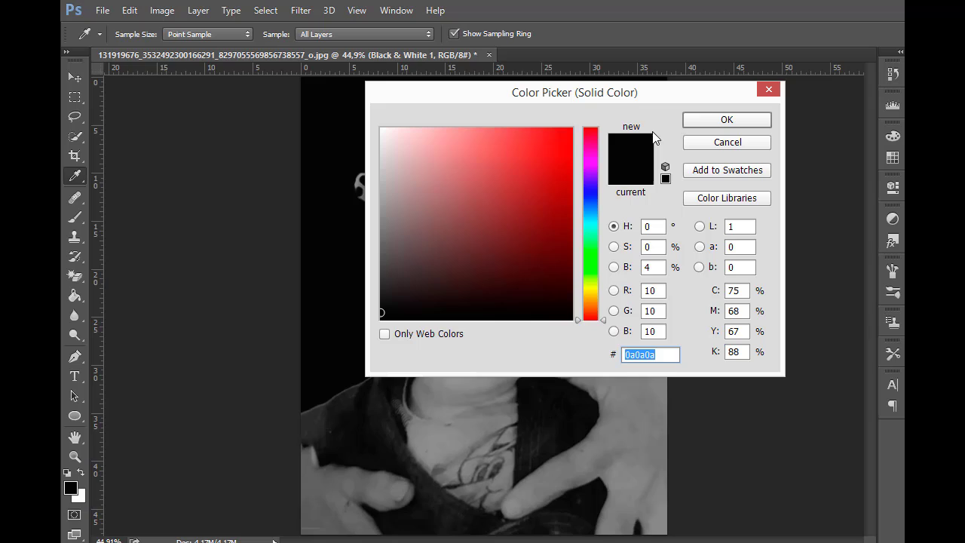
Fill the selected background with a white Solid Color layer
click(409, 142)
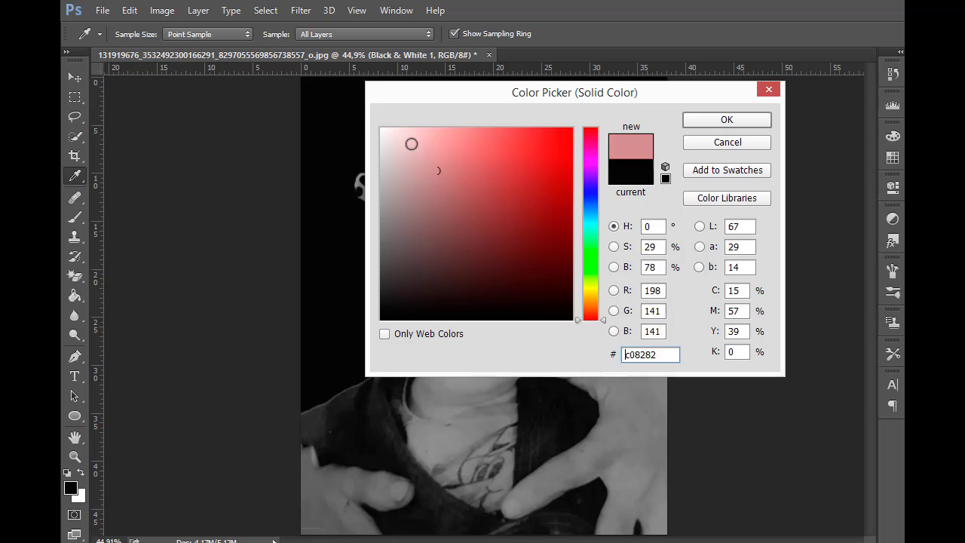
click(380, 129)
click(709, 124)
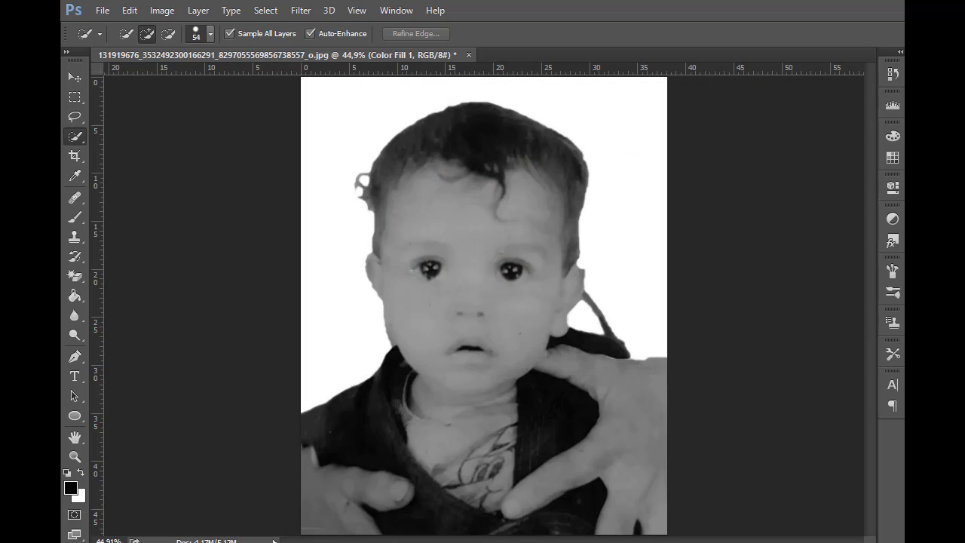
Try out blending modes on the white fill layer and settle on one that lightens the background while keeping its texture
key(alt+shift+c)
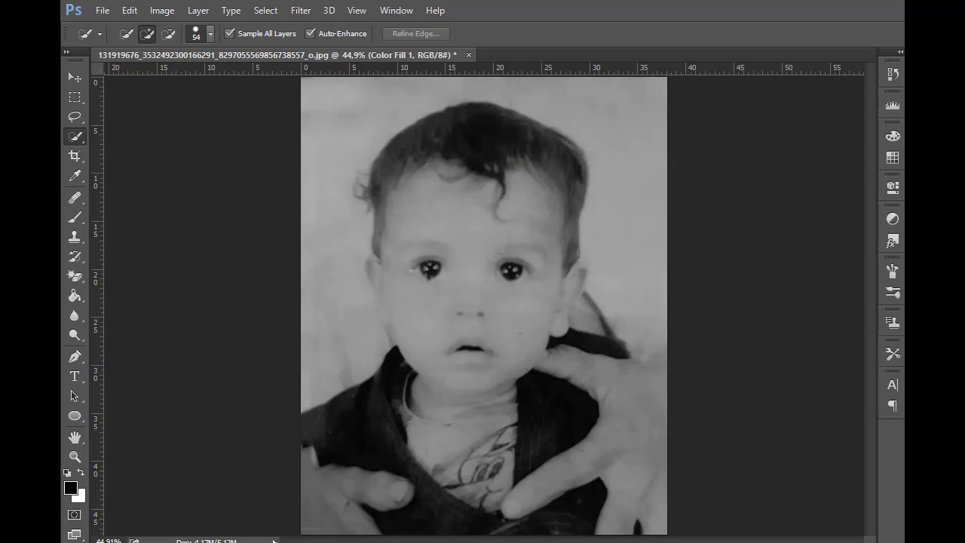
key(Down)
key(Down)
key(Down)
key(Down)
key(Down)
key(Down)
key(Down)
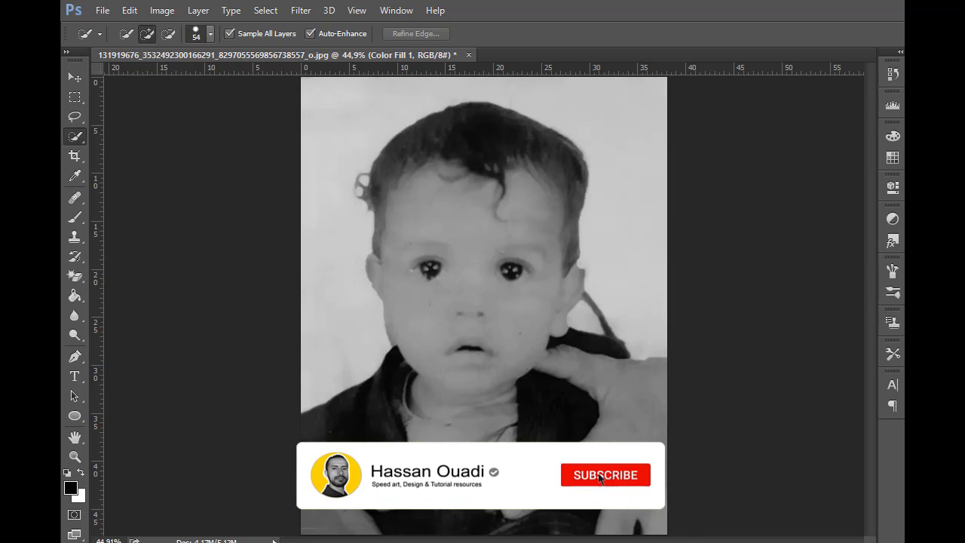
key(Down)
key(Up)
key(Down)
key(Down)
key(Down)
key(Down)
key(Down)
key(Down)
key(Down)
key(Down)
key(Down)
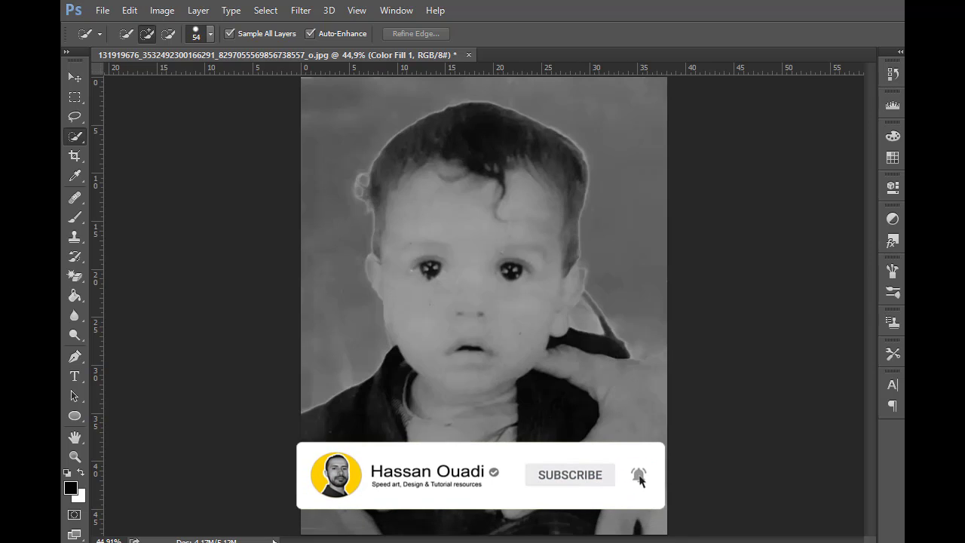
key(Down)
key(Down)
key(Down)
key(Down)
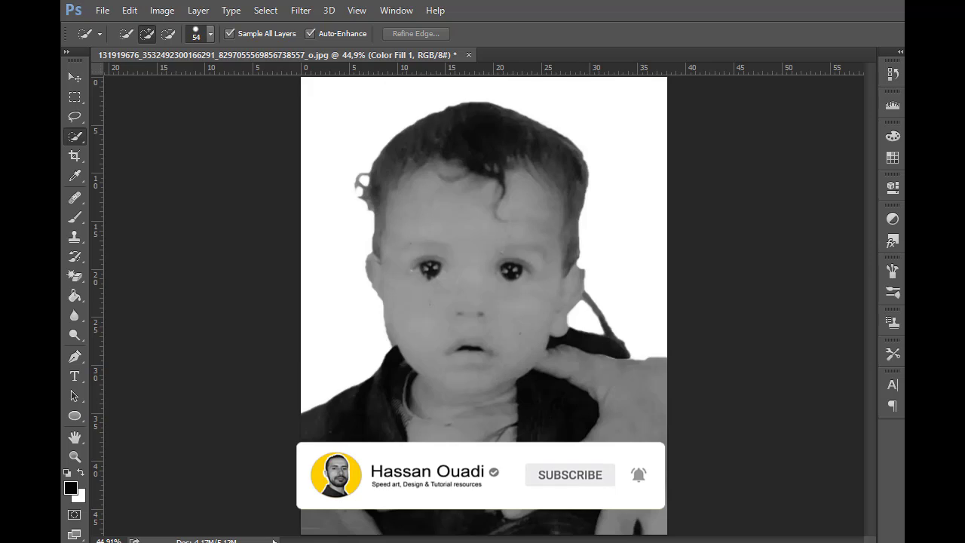
key(Down)
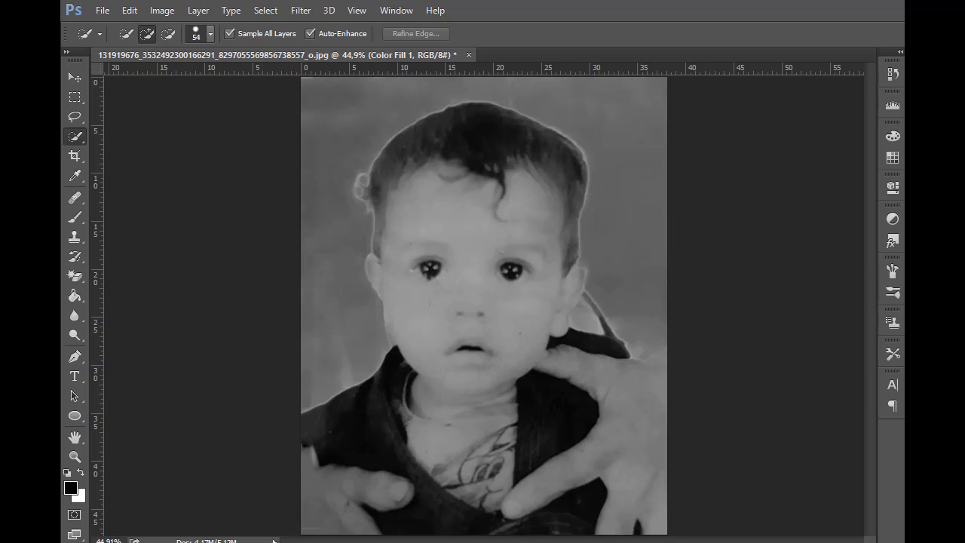
key(Down)
key(Down)
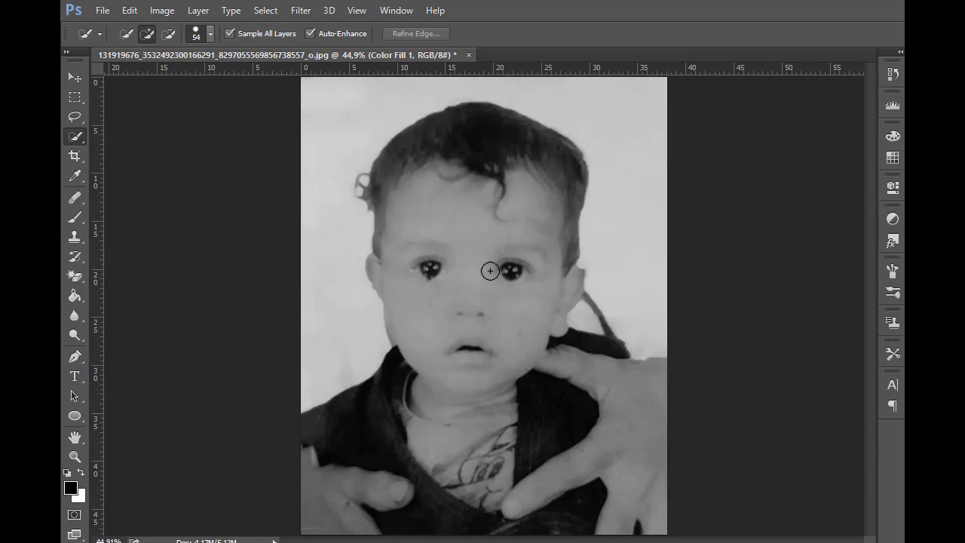
Select the child's hair and both irises with the Quick Selection tool, leaving out the forehead and face
mouse_move(460, 171)
mouse_down()
mouse_move(504, 144)
mouse_move(556, 165)
mouse_move(571, 185)
mouse_move(568, 203)
mouse_move(585, 223)
mouse_move(572, 345)
mouse_up()
scroll(568, 196, up, 5)
scroll(413, 230, up, 2)
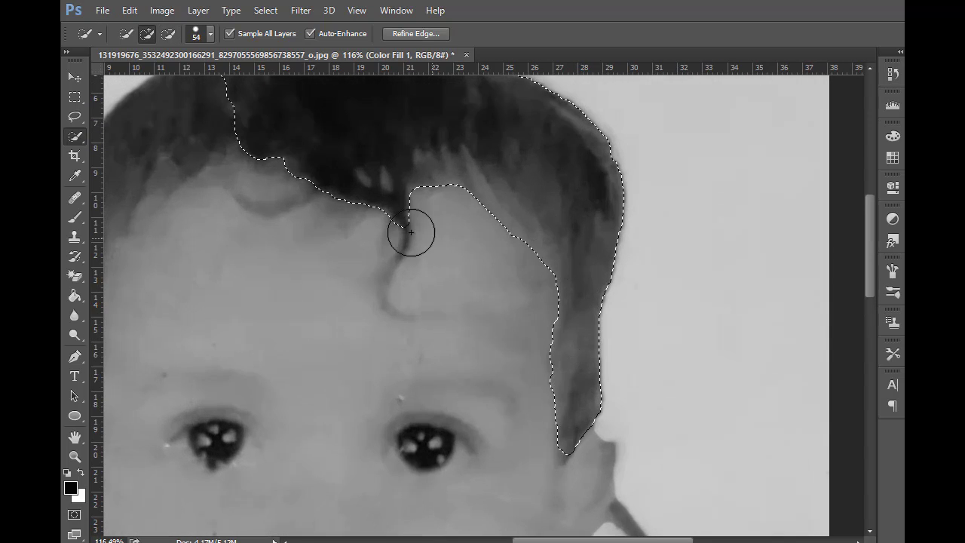
scroll(544, 238, down, 3)
scroll(136, 220, up, 2)
mouse_move(337, 138)
mouse_down()
mouse_move(253, 180)
mouse_move(200, 251)
mouse_move(219, 364)
mouse_move(308, 241)
mouse_move(459, 291)
mouse_move(557, 241)
mouse_move(590, 453)
mouse_up()
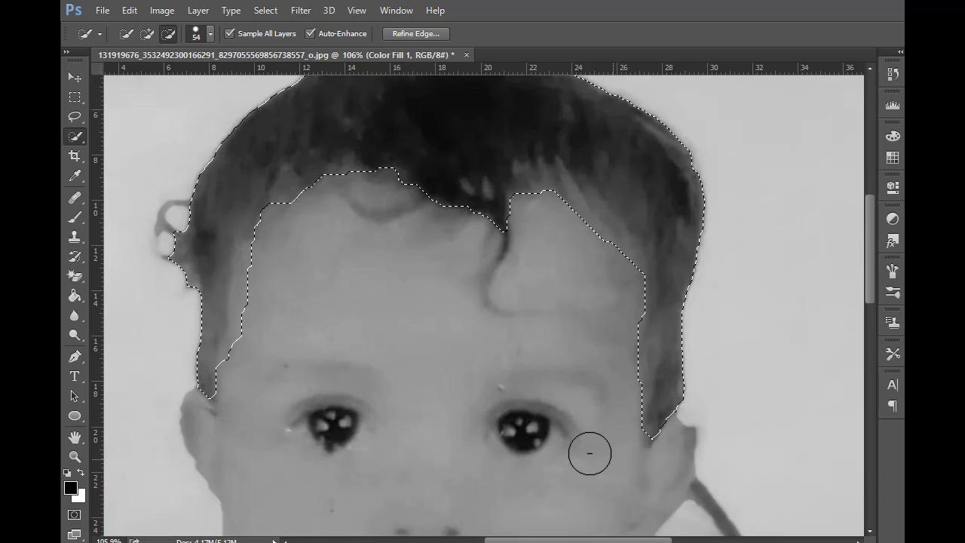
click(520, 433)
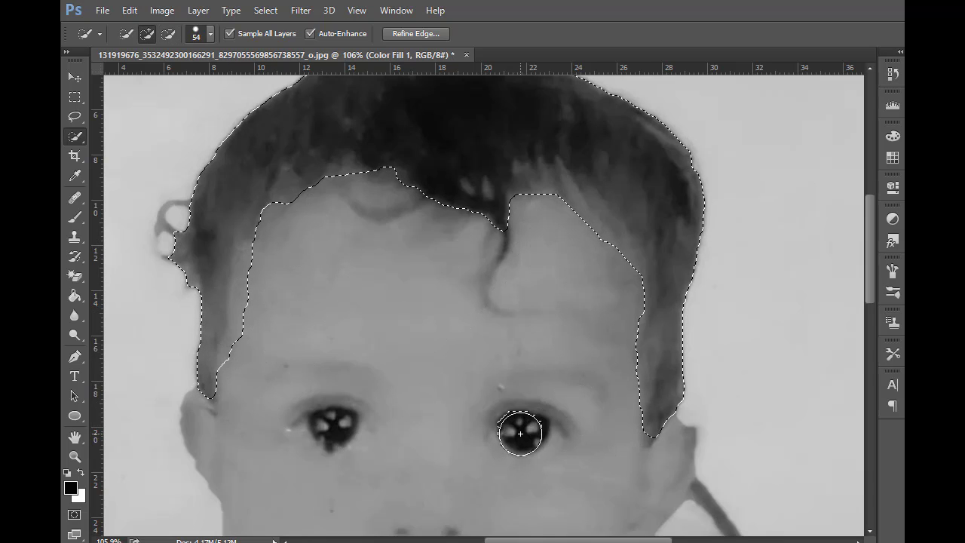
click(334, 428)
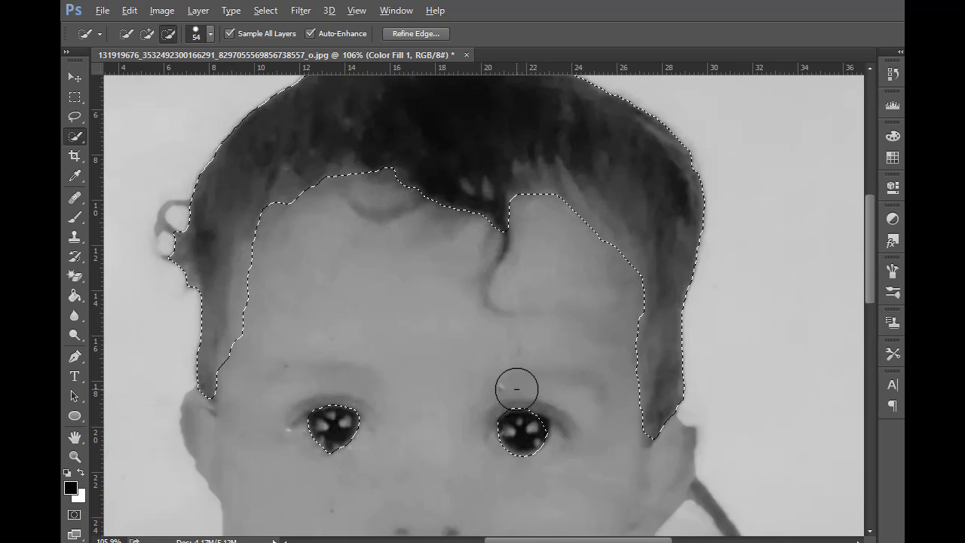
Extend the hair selection along the hairline at both temples
scroll(558, 309, up, 3)
drag(558, 279, 583, 316)
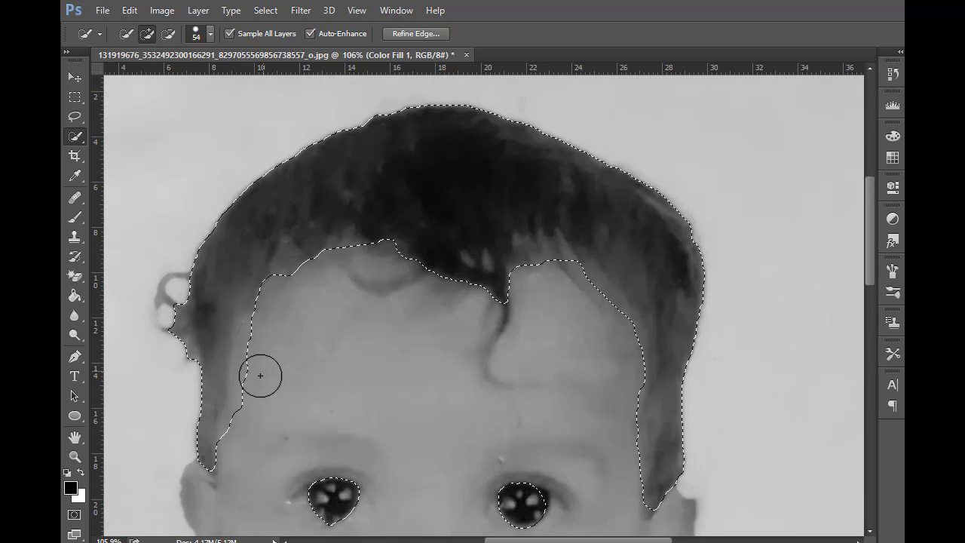
drag(254, 343, 248, 392)
Add the side curl to the hair selection with an 18 px brush, subtracting the two background gaps inside it
scroll(155, 301, up, 1)
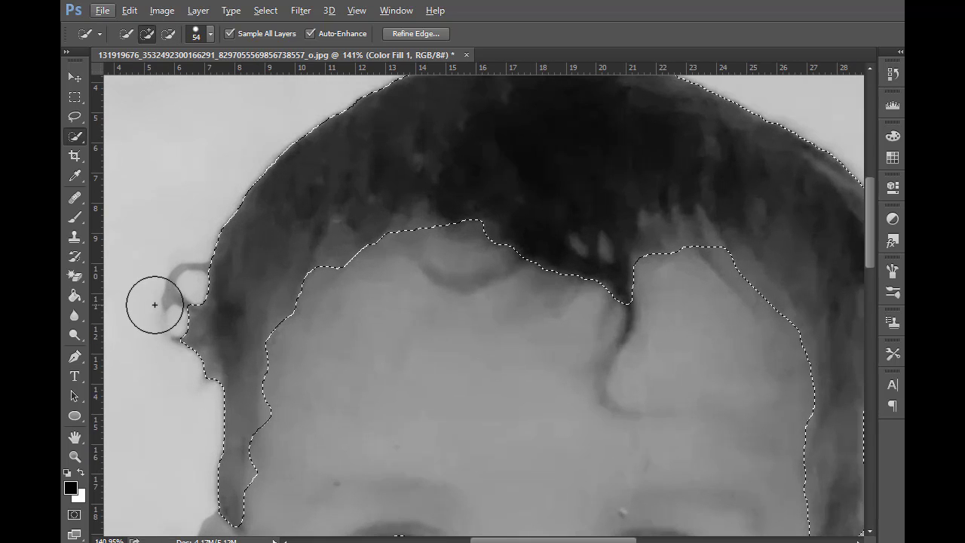
click(195, 34)
drag(165, 78, 140, 79)
mouse_move(188, 287)
mouse_down()
mouse_move(196, 334)
mouse_move(179, 354)
mouse_move(171, 331)
mouse_move(176, 355)
mouse_move(158, 338)
mouse_up()
click(170, 332)
alt+click(175, 321)
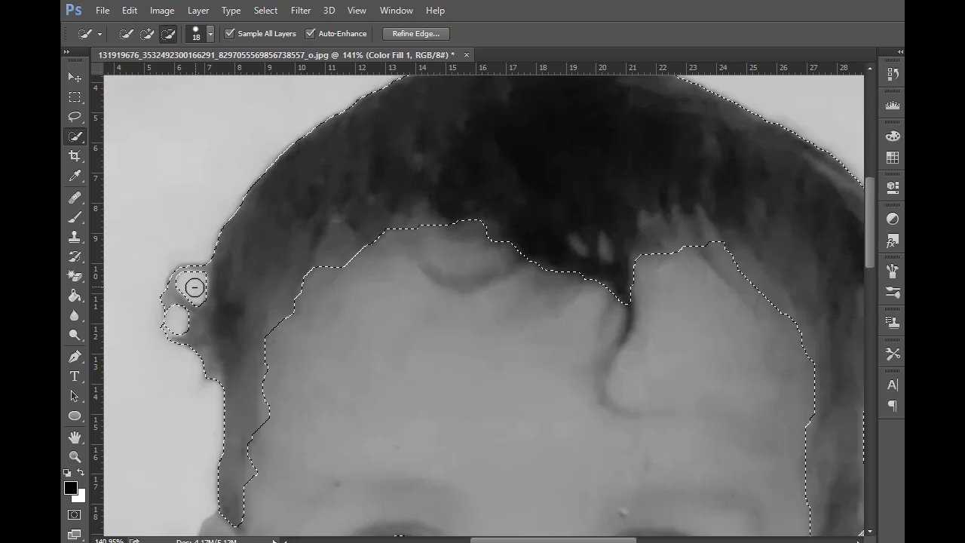
Refine the selection at the notch in the hairline and add the thin lock hanging over the forehead
scroll(505, 293, up, 1)
alt+click(602, 273)
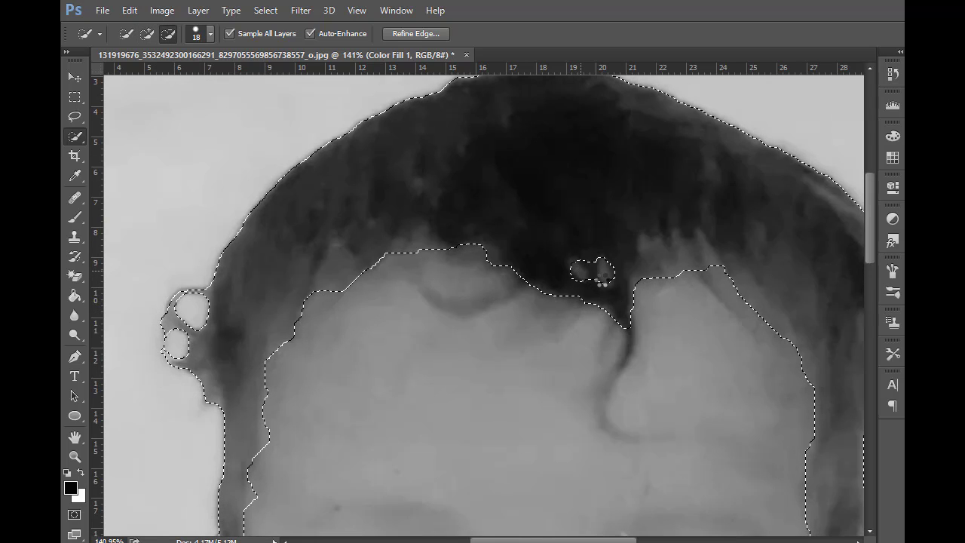
alt+click(662, 256)
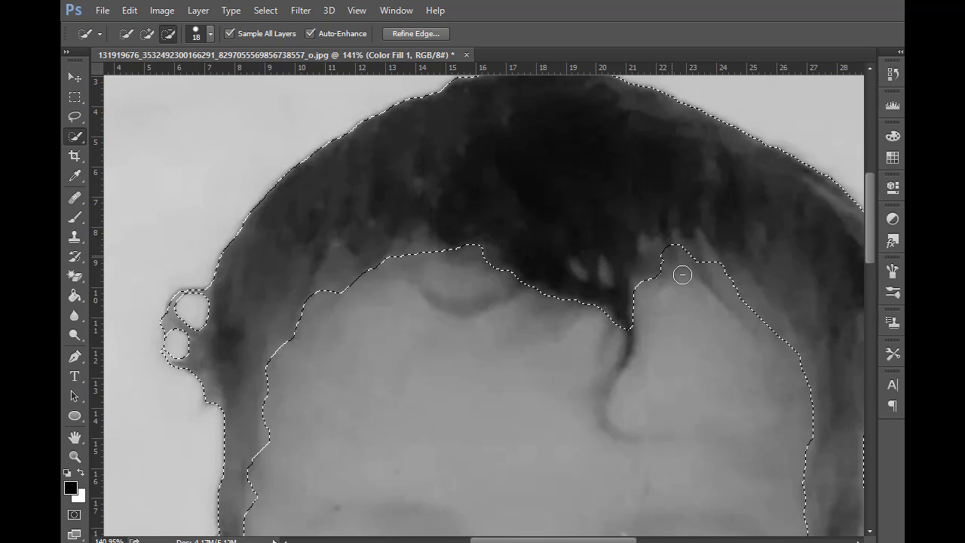
mouse_move(621, 365)
mouse_down()
mouse_move(610, 420)
mouse_move(626, 383)
mouse_up()
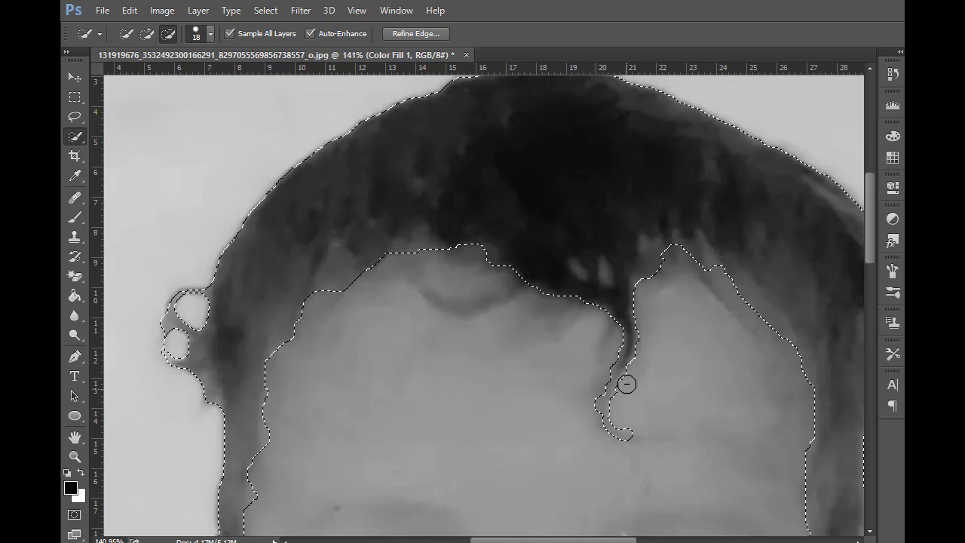
alt+click(591, 409)
Add the looped fringe curl above the forehead to the hair selection, excluding the skin inside the loop and beside it
mouse_move(520, 285)
mouse_down()
mouse_move(477, 302)
mouse_move(439, 277)
mouse_move(449, 302)
mouse_move(419, 275)
mouse_move(479, 282)
mouse_up()
alt+click(448, 287)
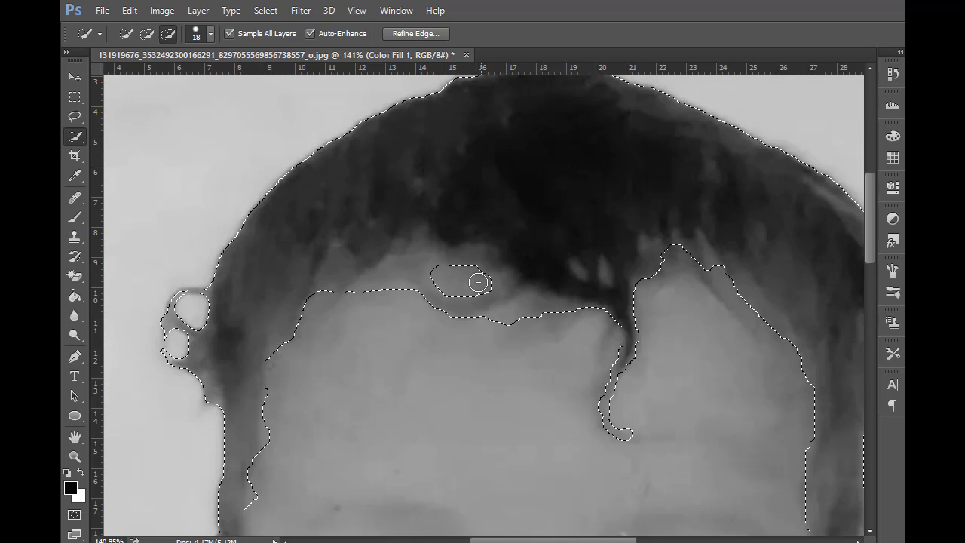
drag(529, 307, 517, 310)
alt+click(385, 297)
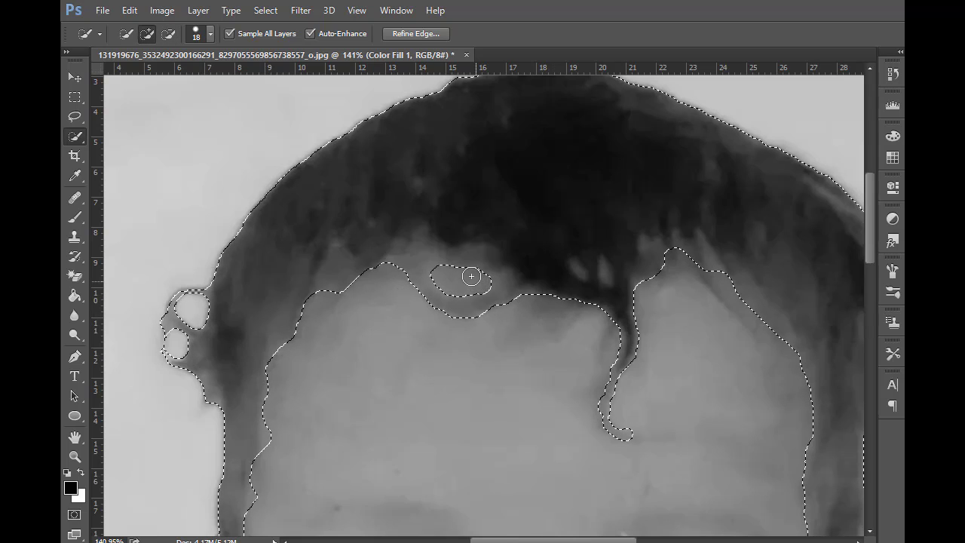
alt+click(433, 272)
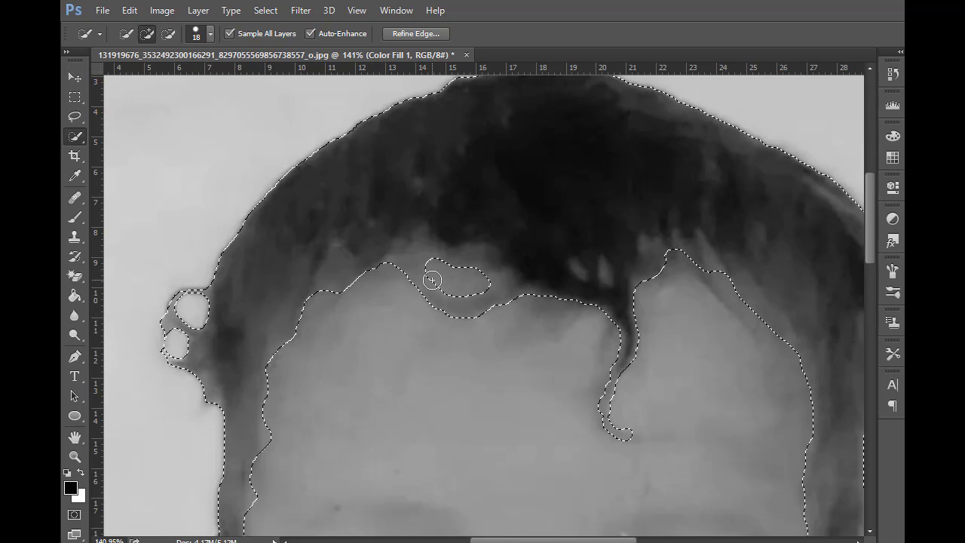
Fill the selected hair and irises with a near-black Solid Color layer, colour 0a0a0a
scroll(548, 329, down, 10)
scroll(609, 359, down, 3)
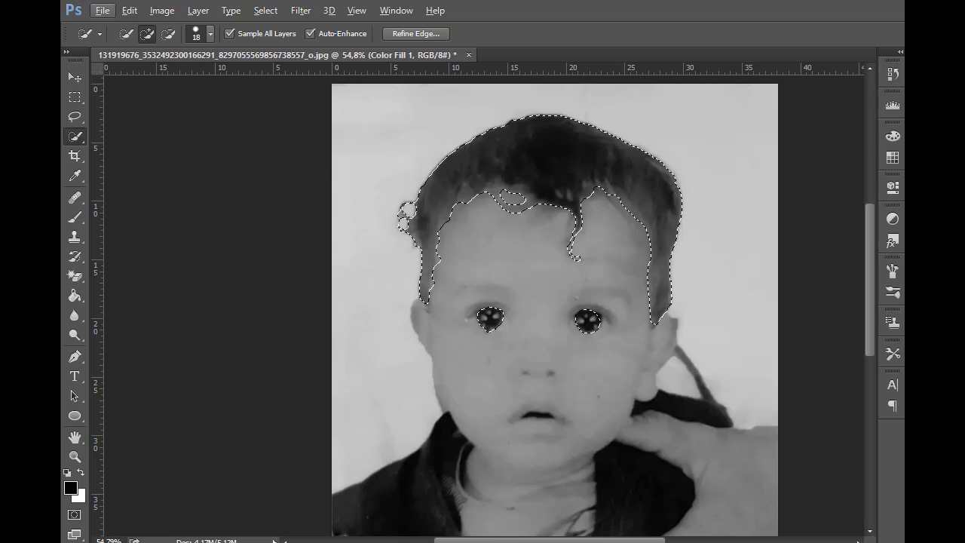
drag(584, 92, 400, 189)
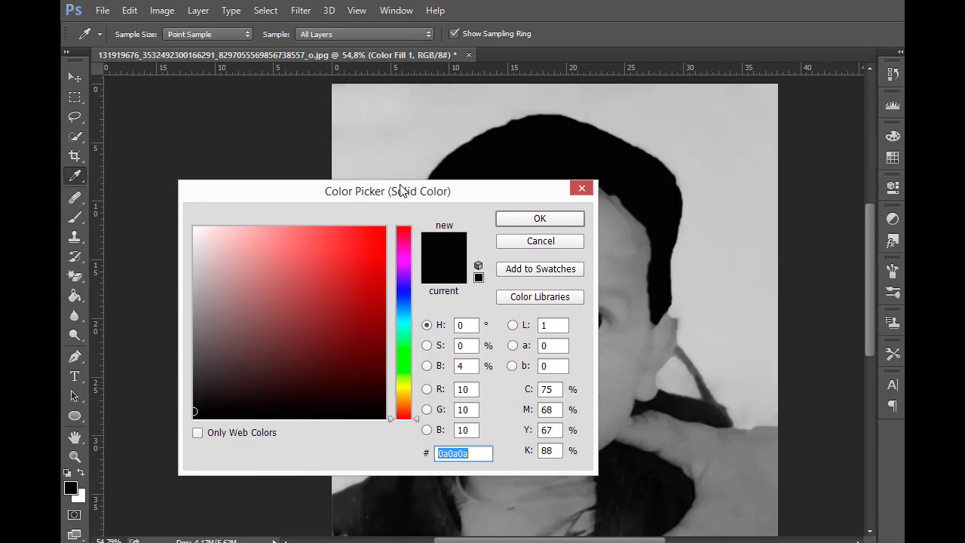
click(544, 220)
key(w)
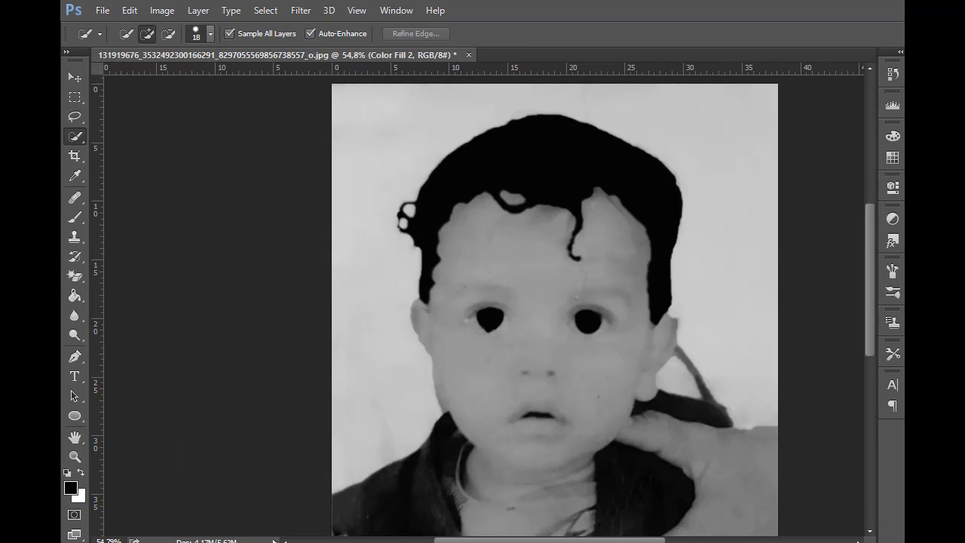
Set the dark fill layer's blending mode to Soft Light and its opacity to 40%
key(alt+shift+f)
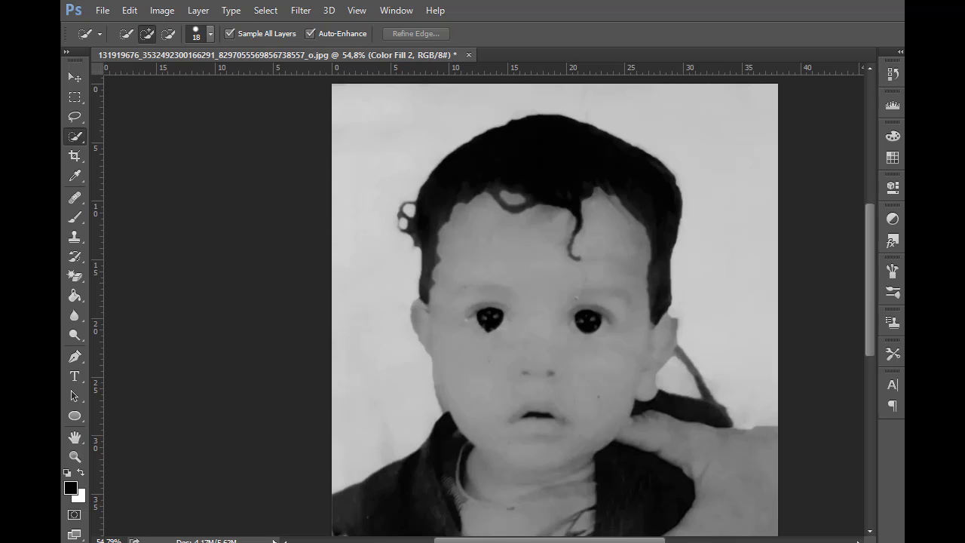
key(5)
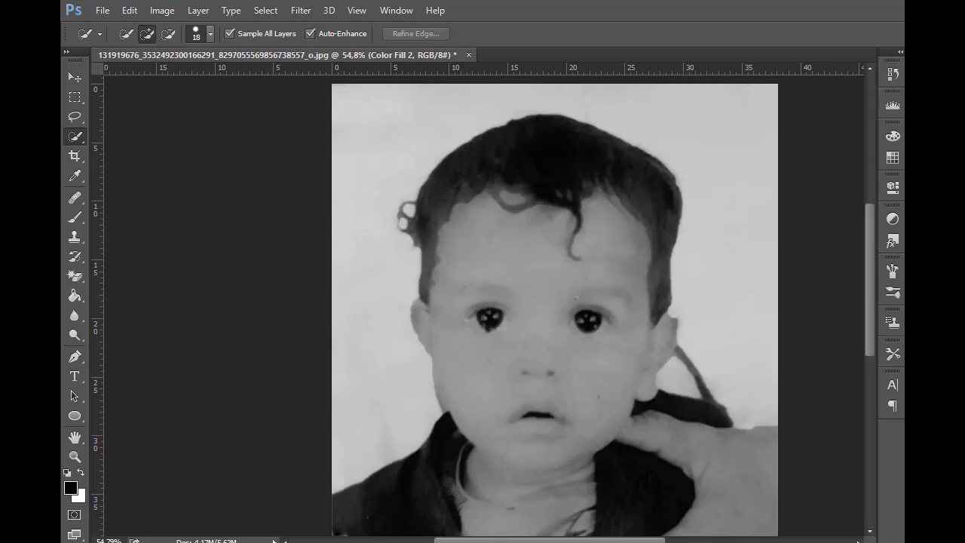
key(4)
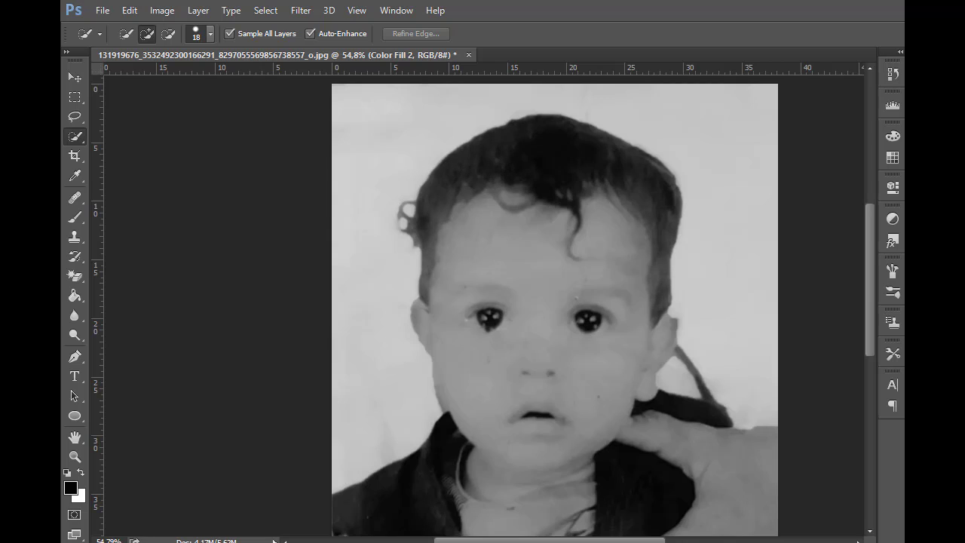
scroll(487, 194, down, 3)
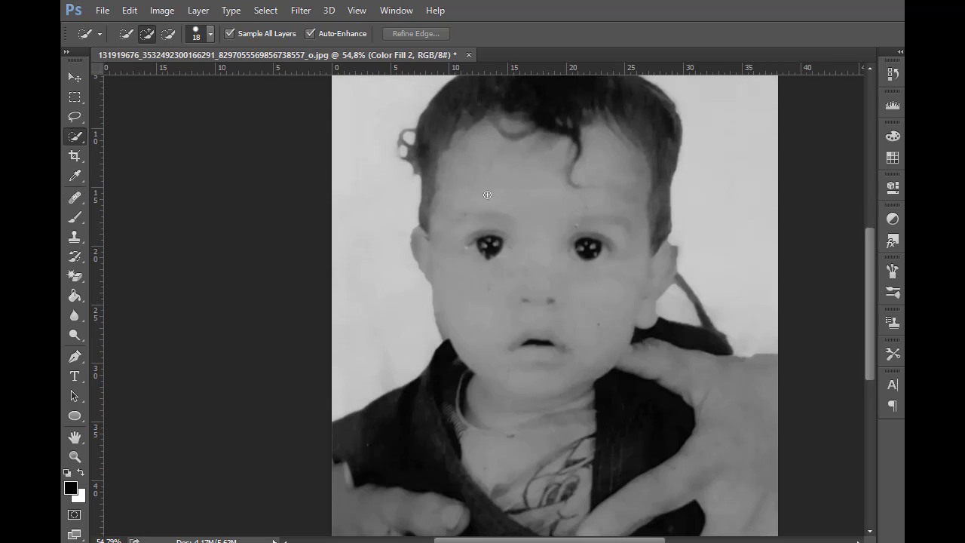
Select the child's face and neck plus both hands, leaving out the shirt, the jacket shoulder and the background gap behind the ear
mouse_move(485, 177)
mouse_down()
mouse_move(453, 205)
mouse_move(455, 285)
mouse_move(541, 353)
mouse_up()
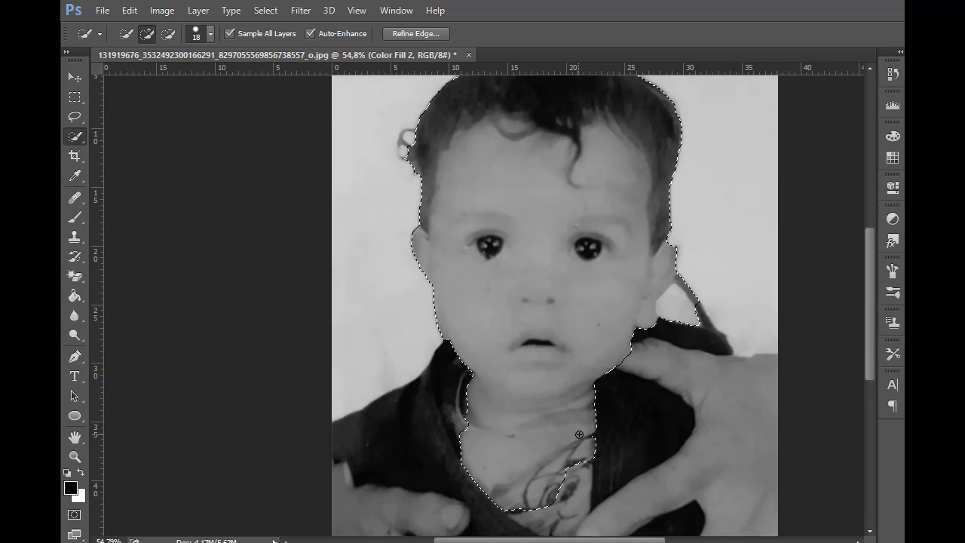
drag(573, 417, 523, 410)
key(alt)
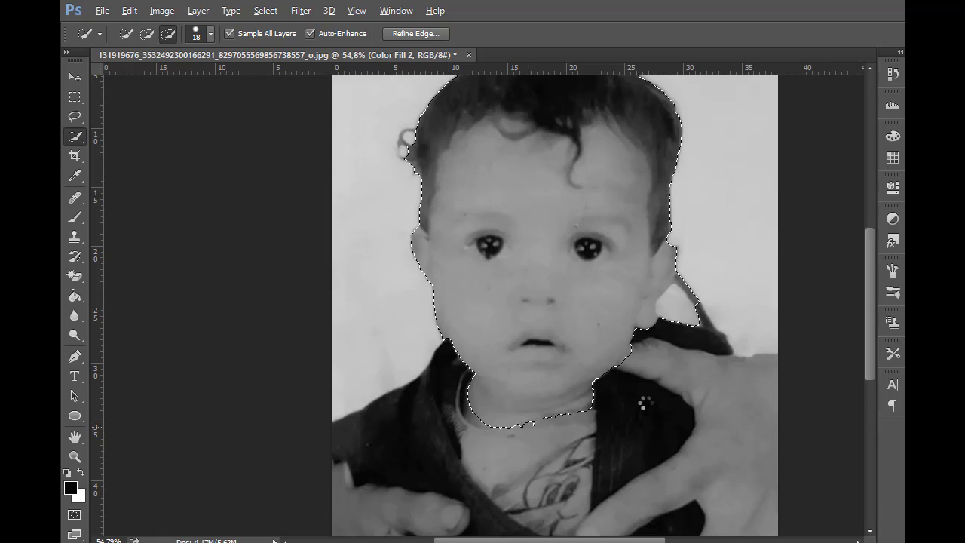
mouse_move(685, 372)
mouse_down()
mouse_move(752, 465)
mouse_move(365, 520)
mouse_up()
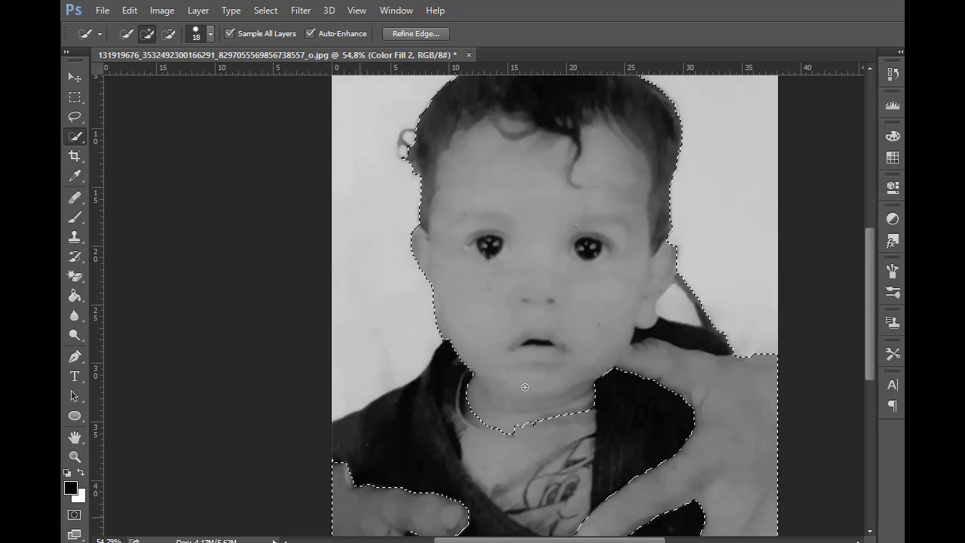
mouse_move(704, 337)
mouse_down()
mouse_move(691, 341)
mouse_move(691, 288)
mouse_up()
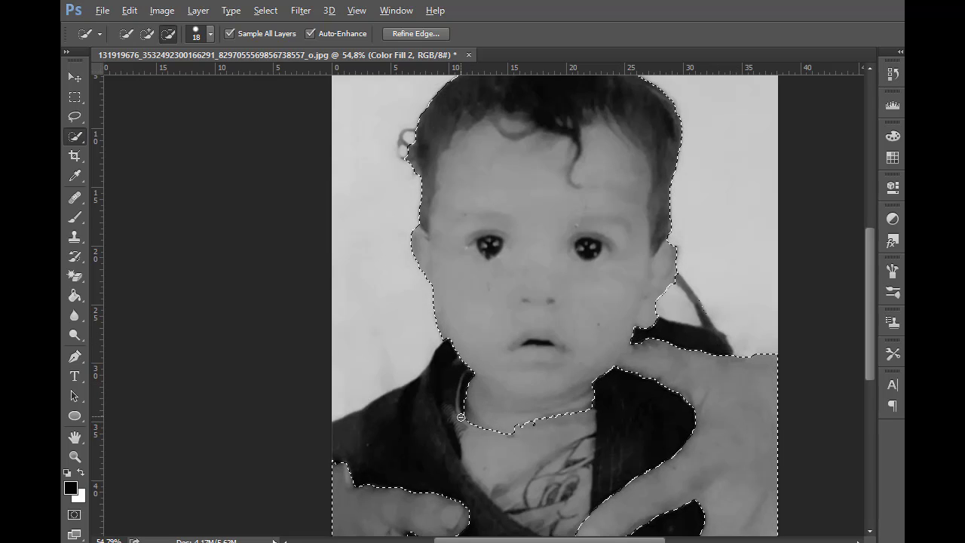
mouse_move(467, 416)
mouse_down()
mouse_move(526, 435)
mouse_move(495, 441)
mouse_move(463, 428)
mouse_move(525, 437)
mouse_move(479, 433)
mouse_move(455, 419)
mouse_move(498, 431)
mouse_move(526, 418)
mouse_up()
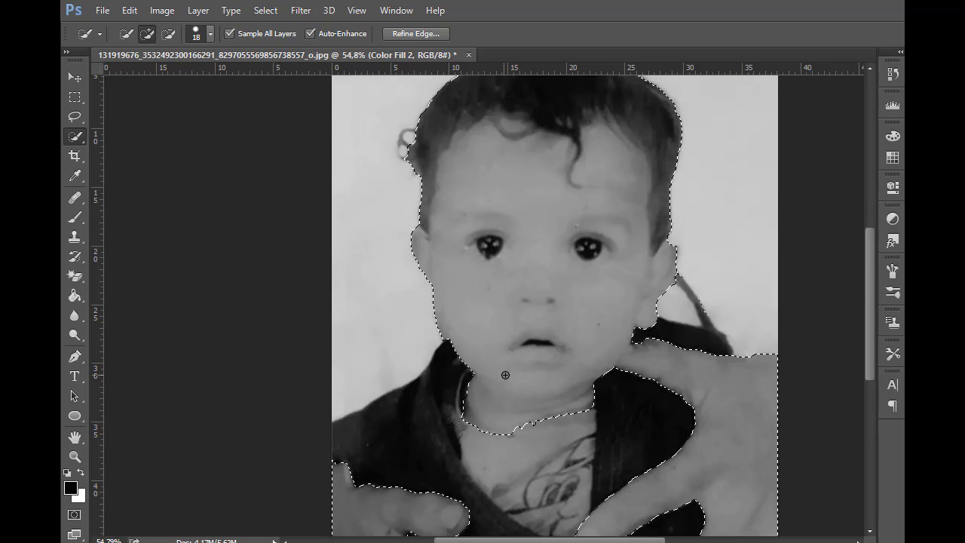
Exclude the hair from the skin selection along the hairline, including the thin lock hanging over the forehead
scroll(502, 377, up, 3)
mouse_move(542, 173)
mouse_down()
mouse_move(657, 205)
mouse_move(661, 276)
mouse_up()
drag(487, 170, 450, 189)
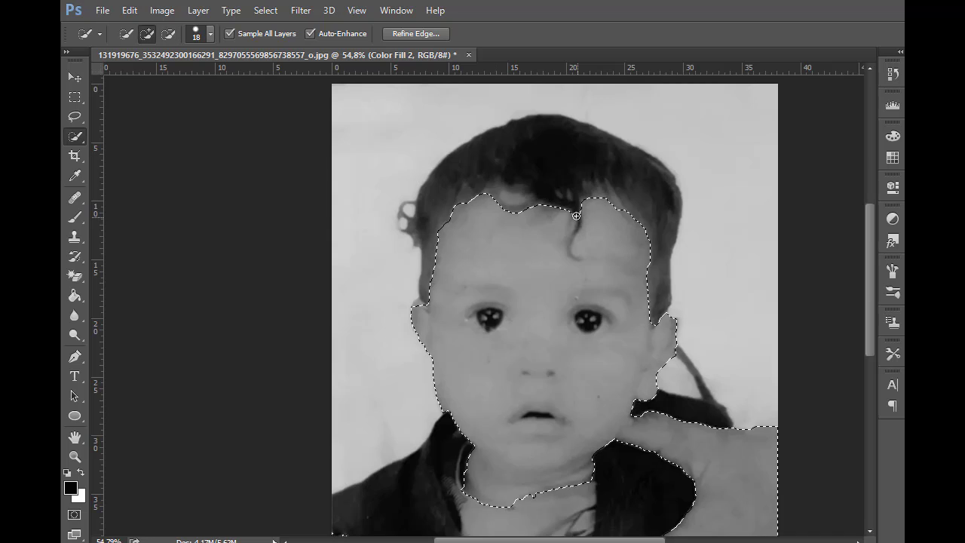
drag(571, 250, 577, 208)
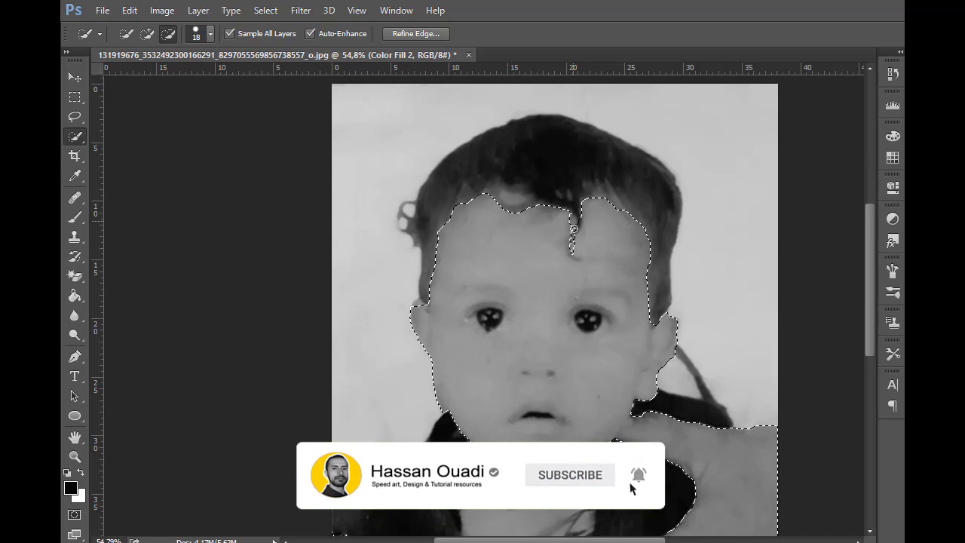
drag(570, 221, 576, 258)
scroll(465, 282, down, 1)
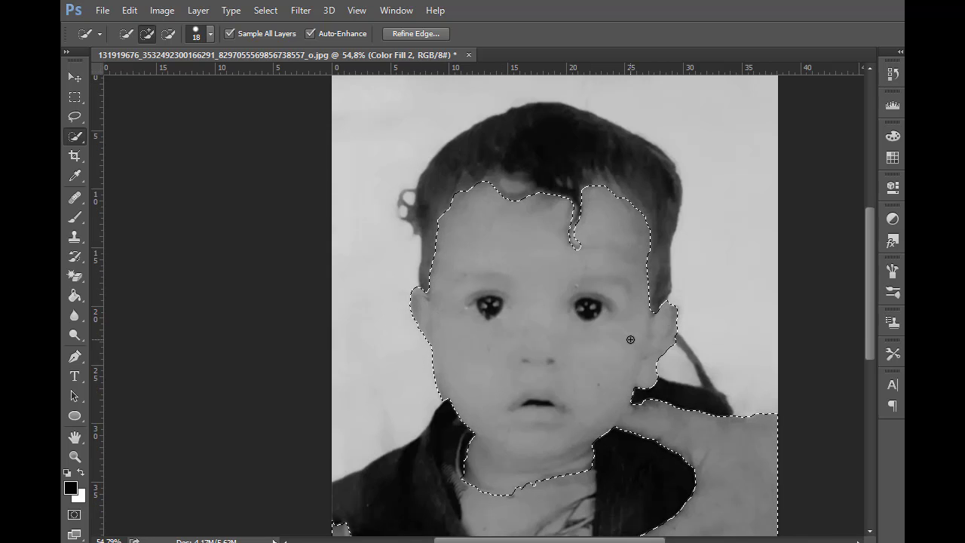
Fill the selected skin with a peach Solid Color layer, colour fccb9f, using Color blending mode at 80% opacity
scroll(512, 421, down, 3)
scroll(511, 421, down, 1)
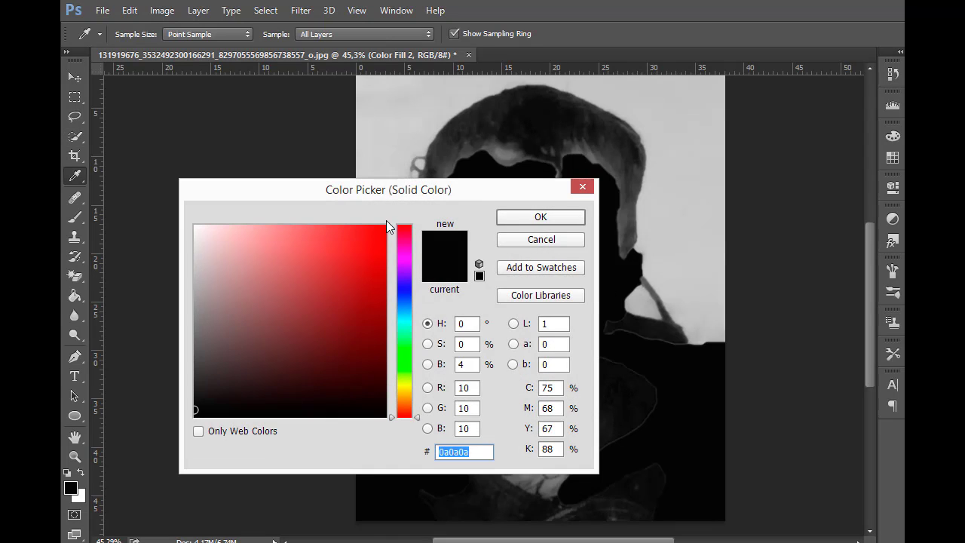
drag(385, 192, 771, 194)
click(789, 397)
drag(725, 368, 657, 228)
drag(783, 389, 798, 402)
click(650, 227)
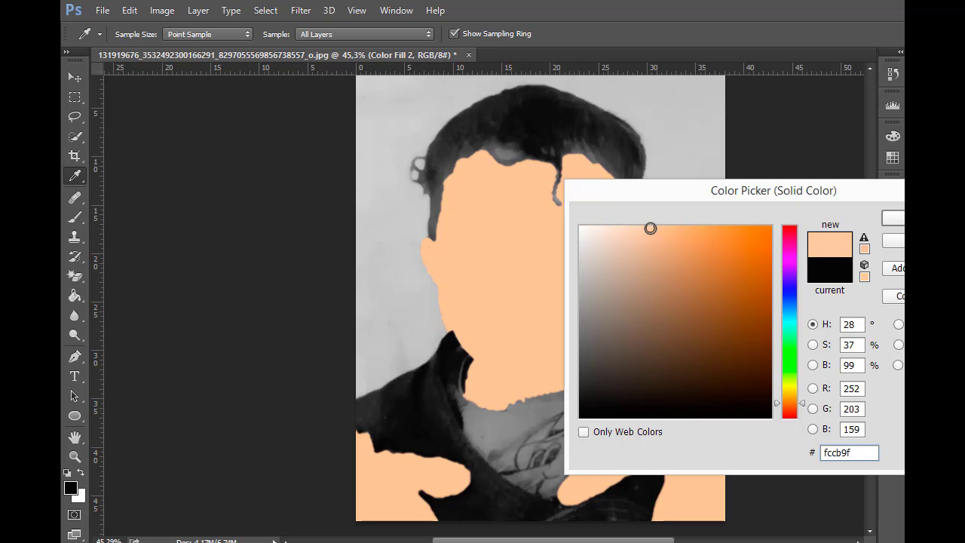
click(895, 218)
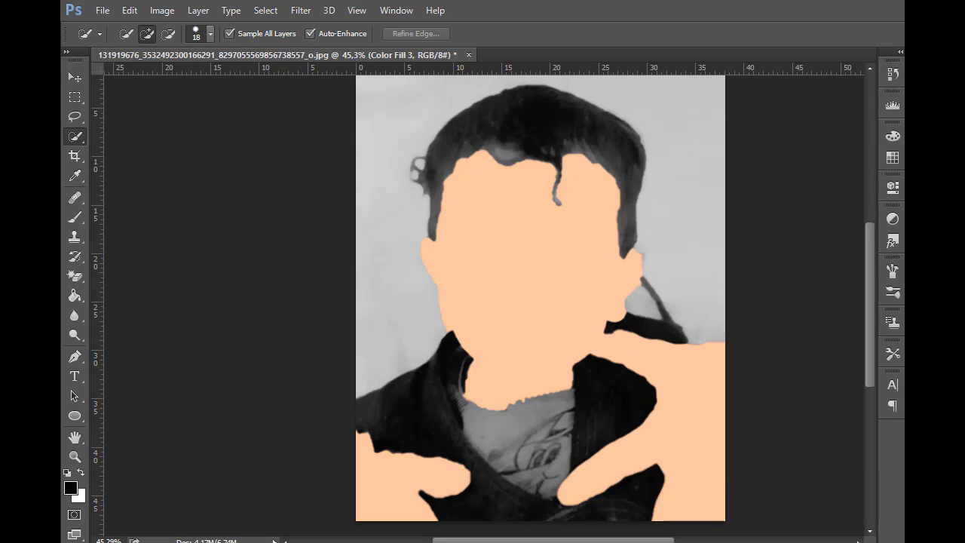
key(alt+shift+c)
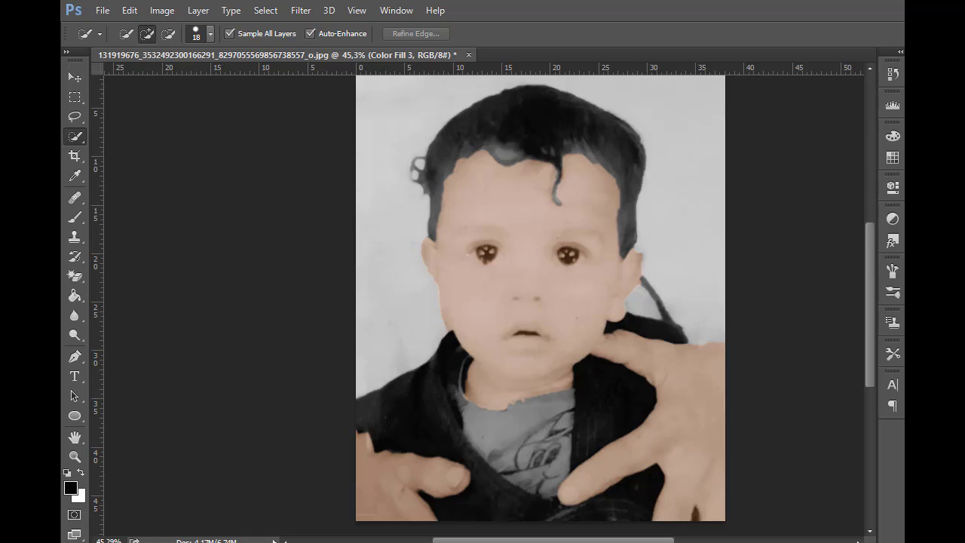
key(8)
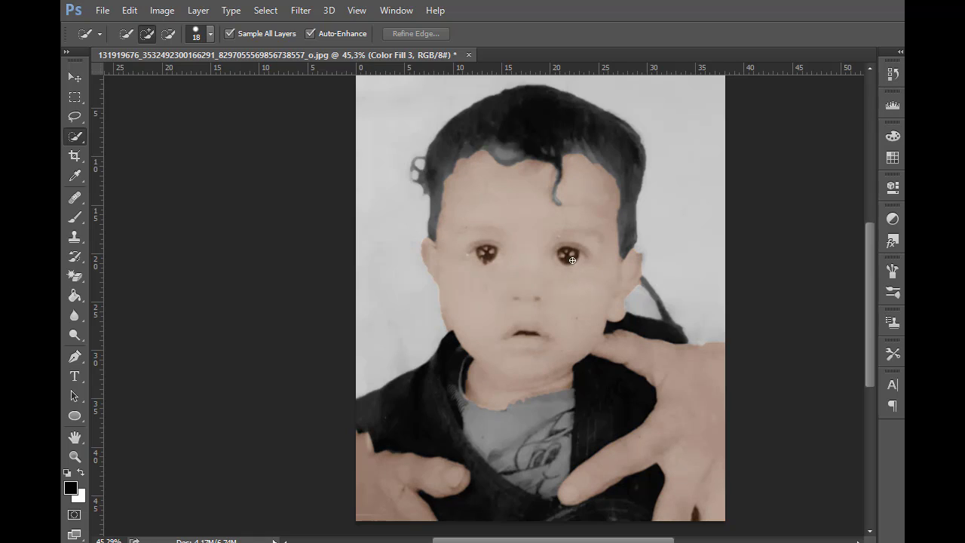
Paint black over both irises on the skin colour layer's mask to remove the peach tint from the eyes
key(x)
key(m)
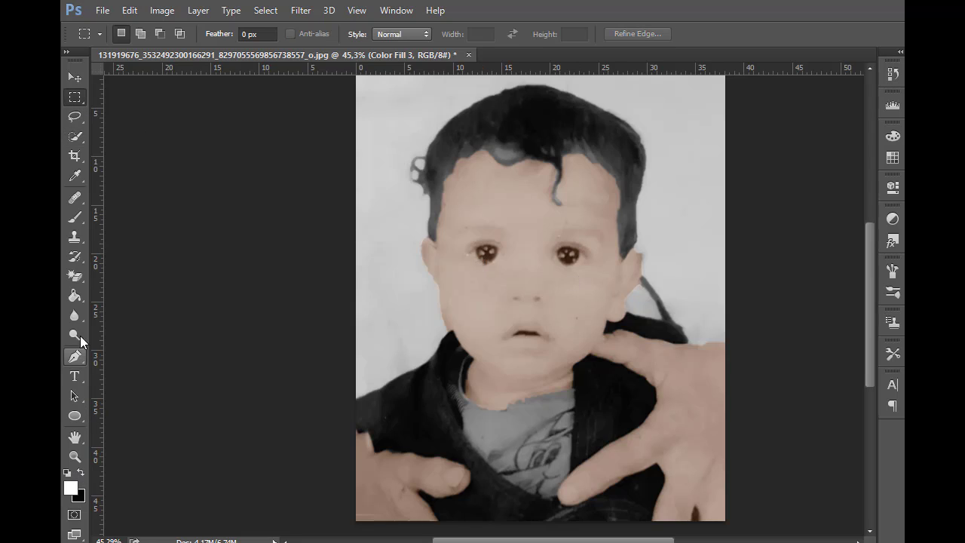
click(75, 217)
key(ctrl+backslash)
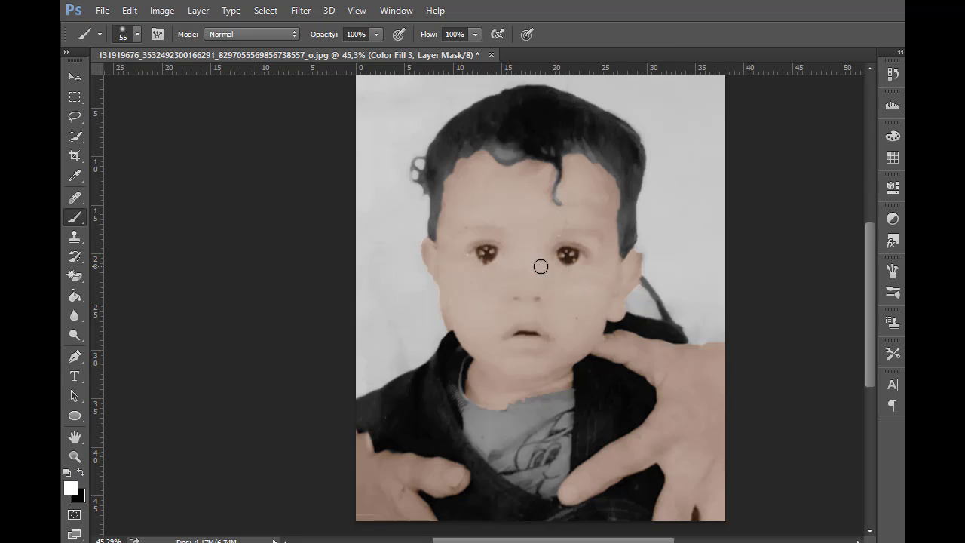
key(x)
drag(487, 254, 484, 256)
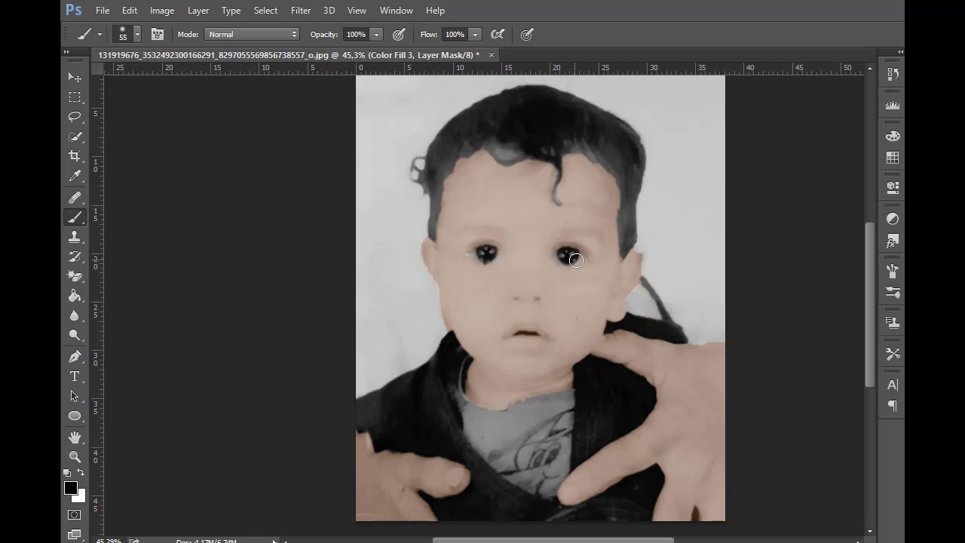
Mask the skin tint off the nostrils and the dark mouth opening with a 12 px brush
click(137, 35)
drag(158, 80, 150, 80)
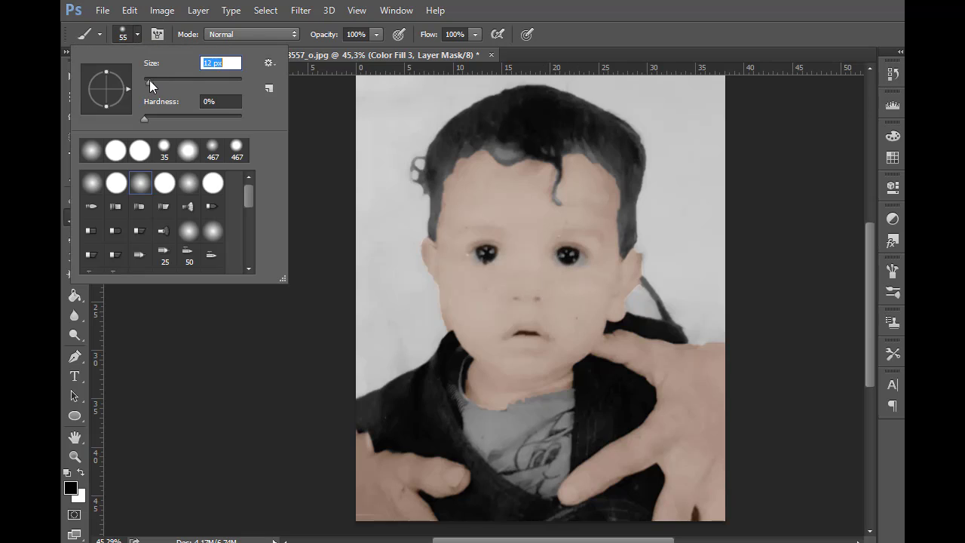
click(538, 299)
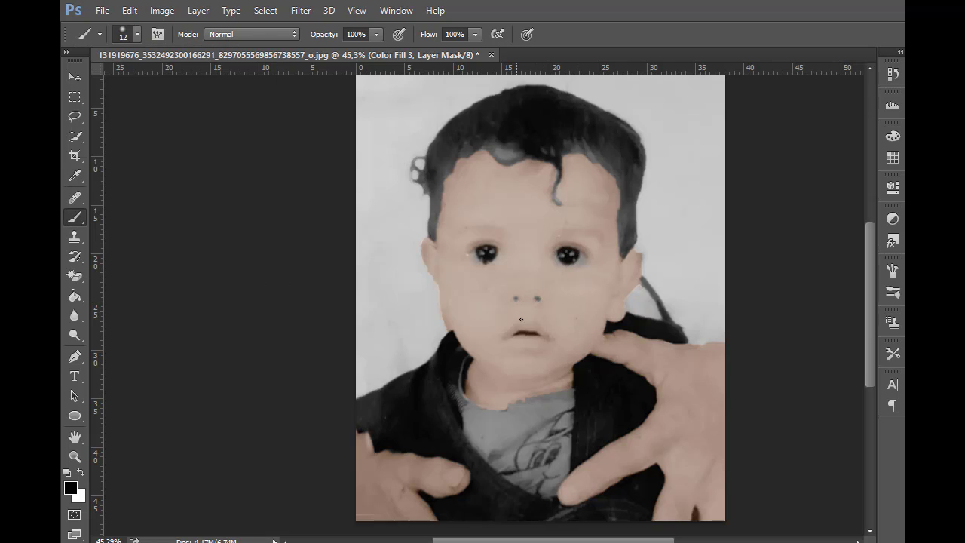
scroll(526, 324, down, 2)
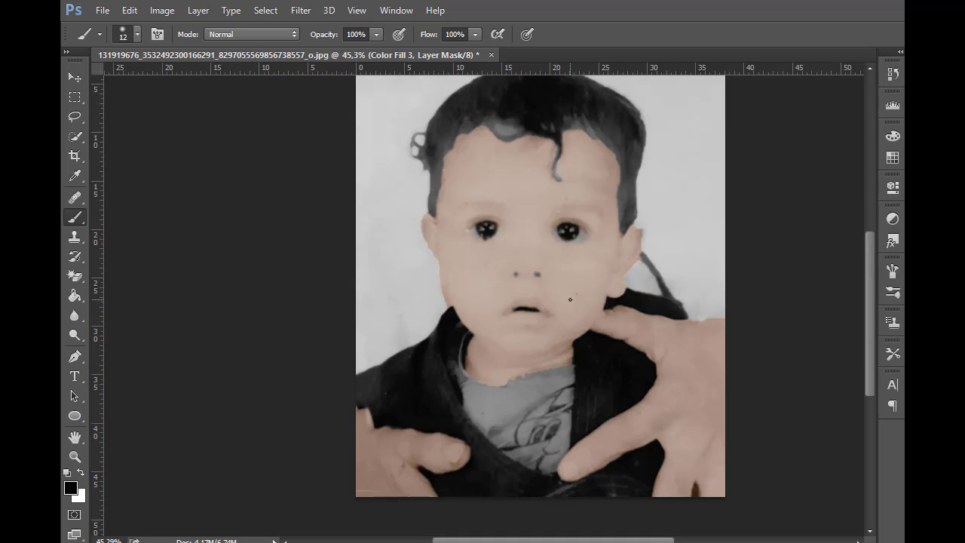
scroll(570, 299, up, 3)
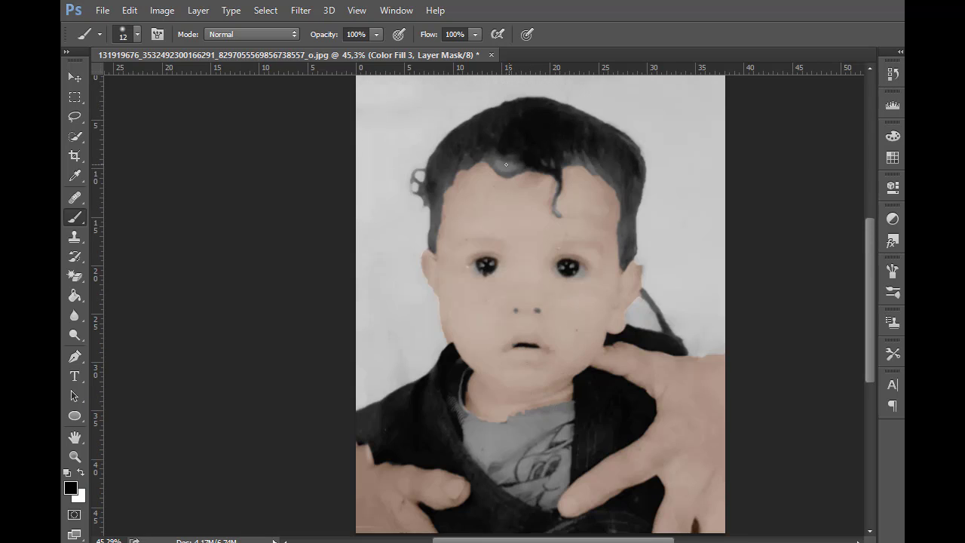
key(x)
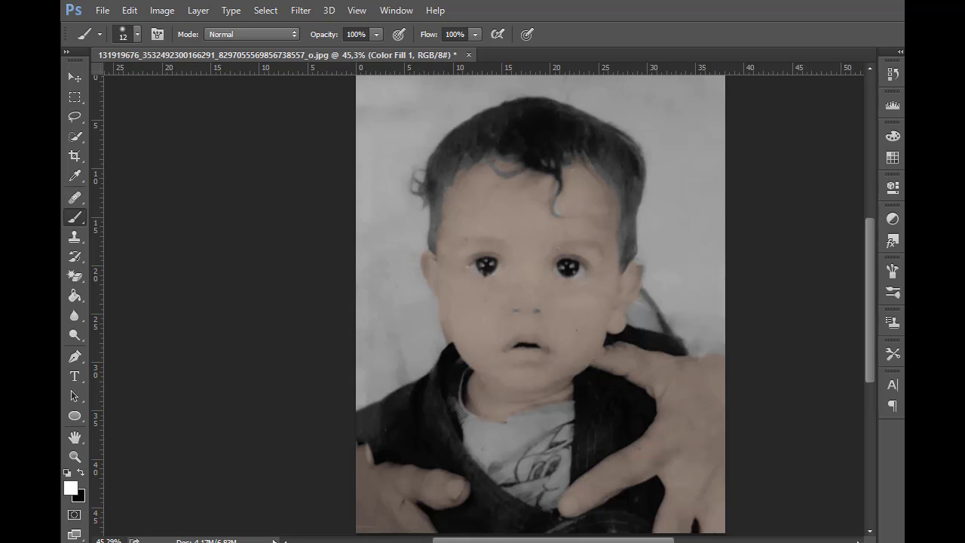
Select the printed shirt visible inside the jacket opening below the neck with the Quick Selection tool
click(76, 138)
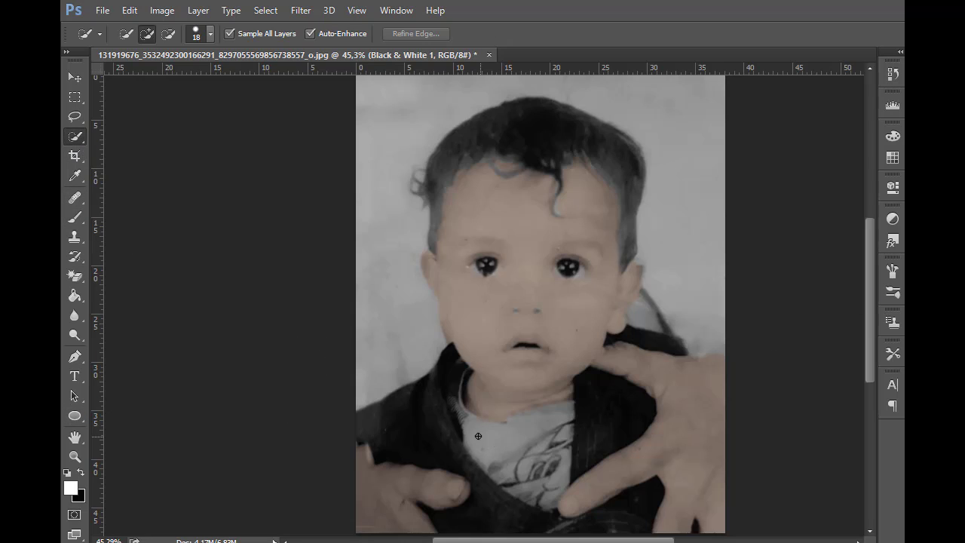
mouse_move(478, 436)
mouse_down()
mouse_move(511, 452)
mouse_move(559, 423)
mouse_up()
drag(541, 493, 498, 449)
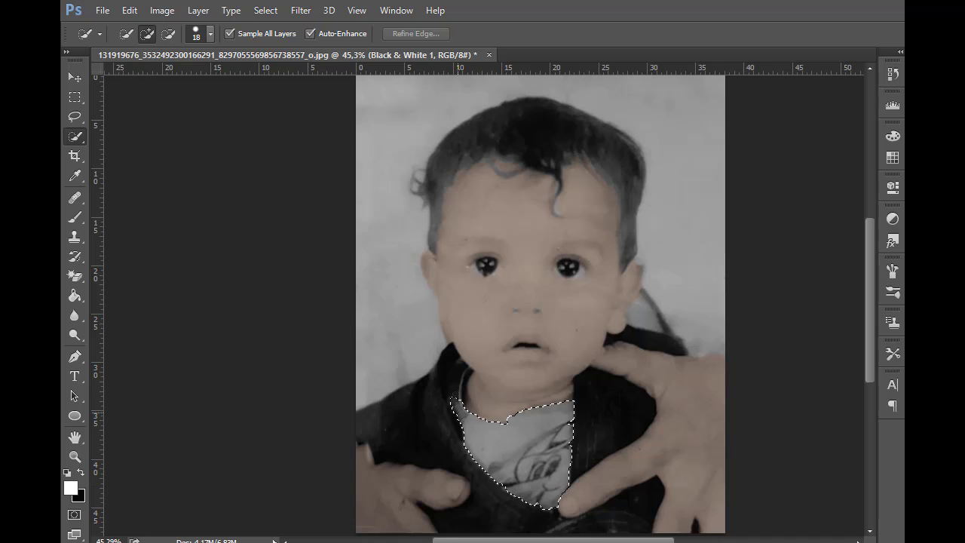
Add the thin collar band beside the neck to the shirt selection and clear stray background areas with a 65 px selection brush
mouse_move(455, 396)
mouse_down()
mouse_move(459, 376)
mouse_move(445, 367)
mouse_move(394, 489)
mouse_move(544, 522)
mouse_move(531, 528)
mouse_up()
mouse_move(419, 385)
mouse_down()
mouse_move(421, 357)
mouse_move(379, 403)
mouse_move(396, 364)
mouse_move(418, 350)
mouse_move(400, 403)
mouse_move(425, 354)
mouse_move(403, 438)
mouse_up()
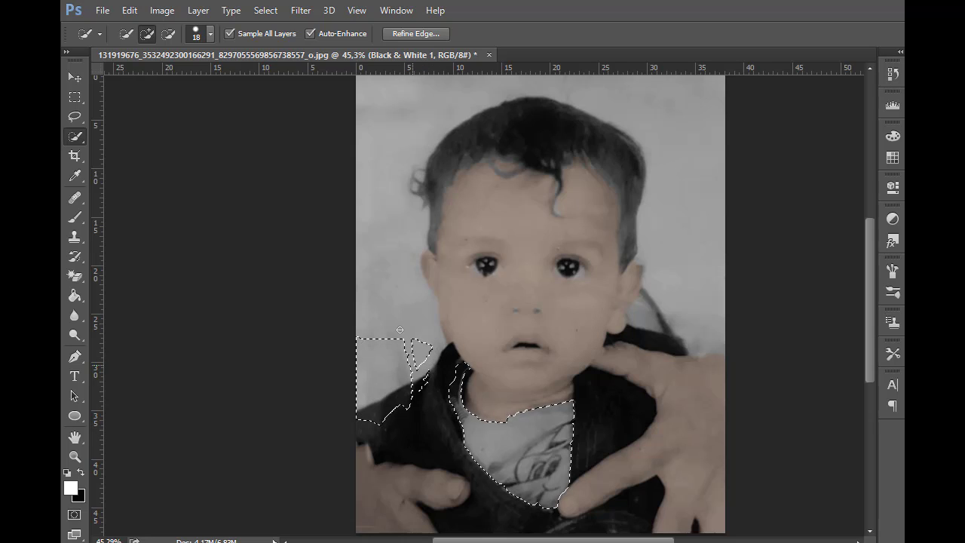
mouse_move(399, 329)
mouse_down()
mouse_move(392, 393)
mouse_move(416, 357)
mouse_up()
click(211, 35)
click(175, 80)
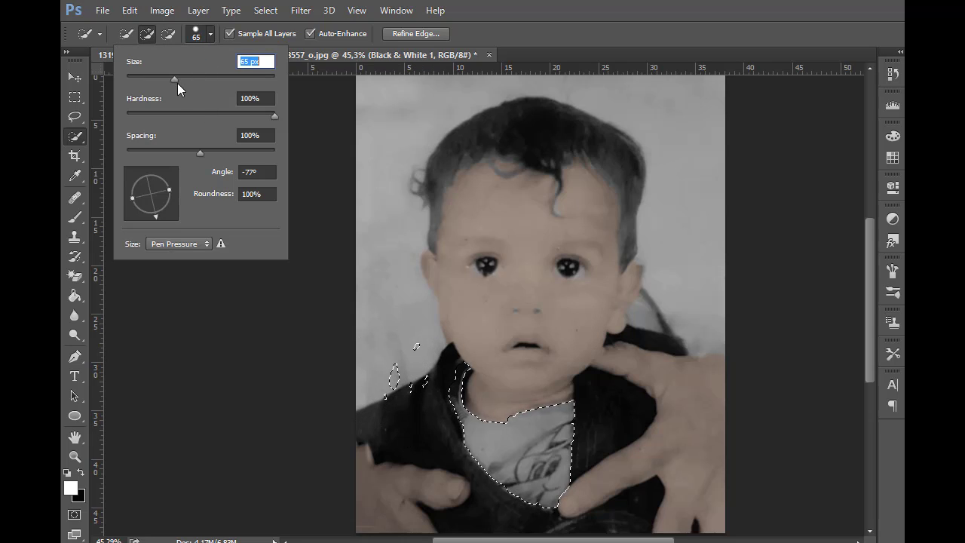
drag(421, 405, 436, 355)
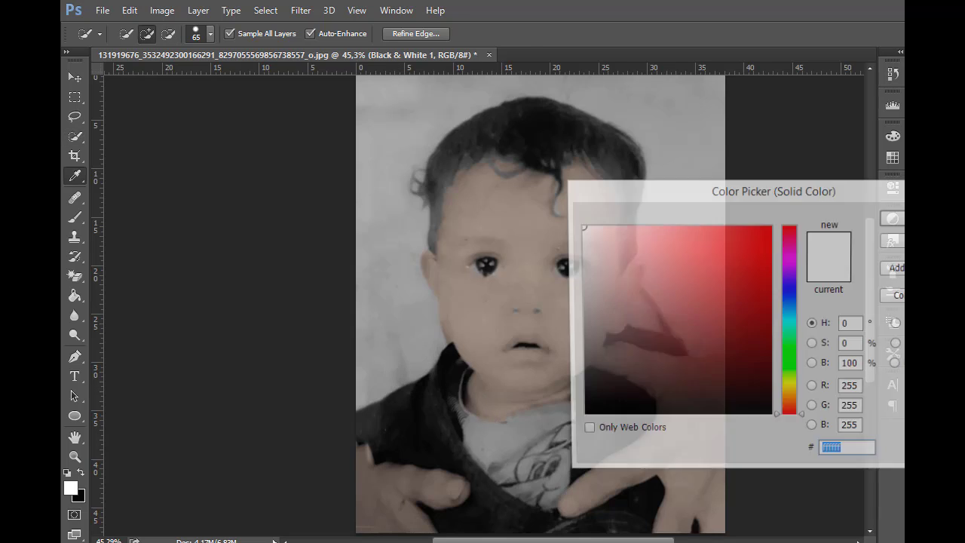
Fill the selected shirt with a white Solid Color layer, colour ffffff, and set its blending mode to Color
click(901, 218)
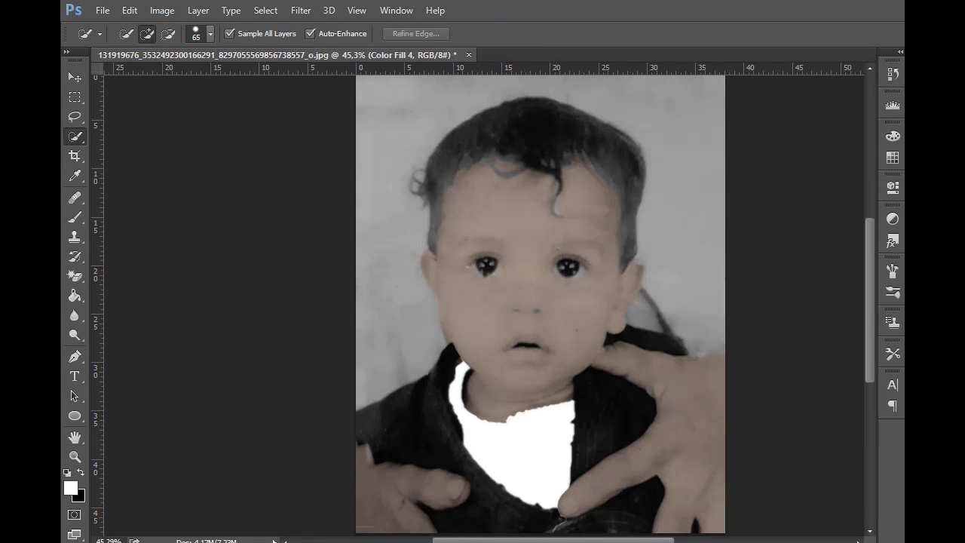
key(shift+alt+c)
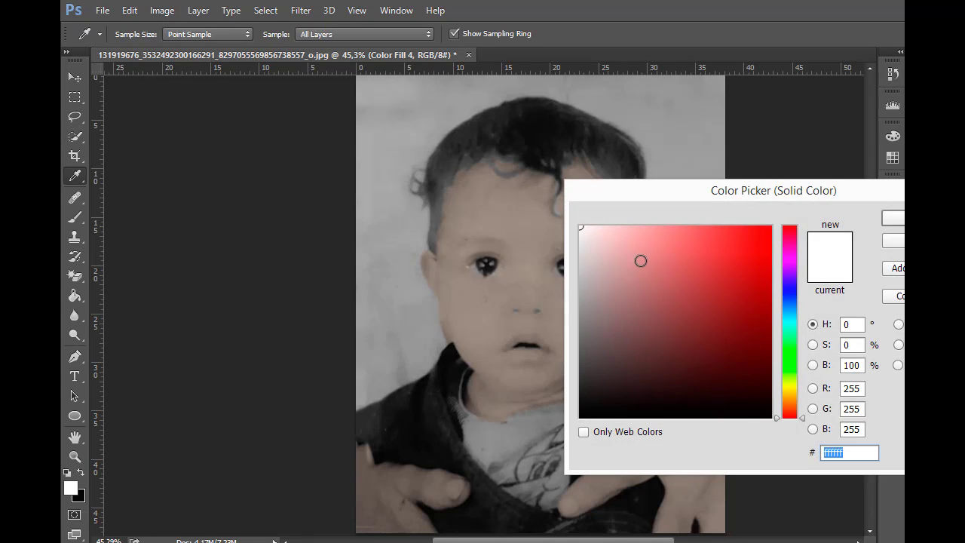
click(898, 218)
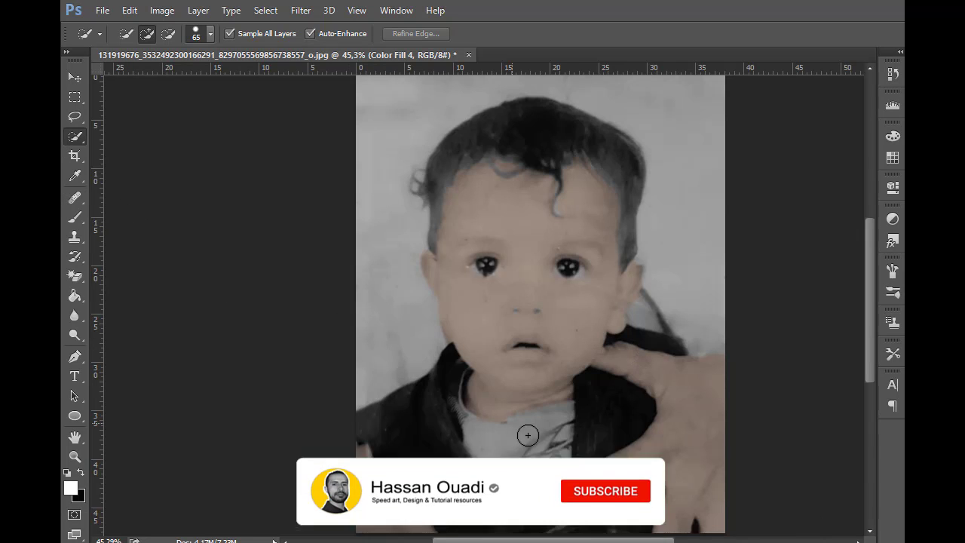
Select the whole mouth area with the Quick Selection brush at 21 px, covering both lips and the mouth corners
scroll(542, 357, up, 5)
click(206, 33)
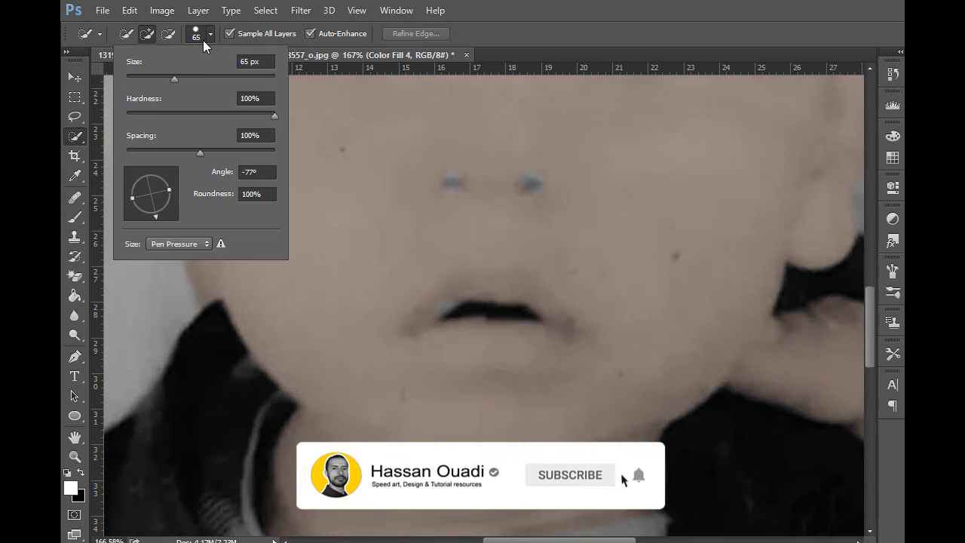
drag(173, 74, 142, 74)
mouse_move(410, 329)
mouse_down()
mouse_move(452, 306)
mouse_move(452, 292)
mouse_move(499, 285)
mouse_up()
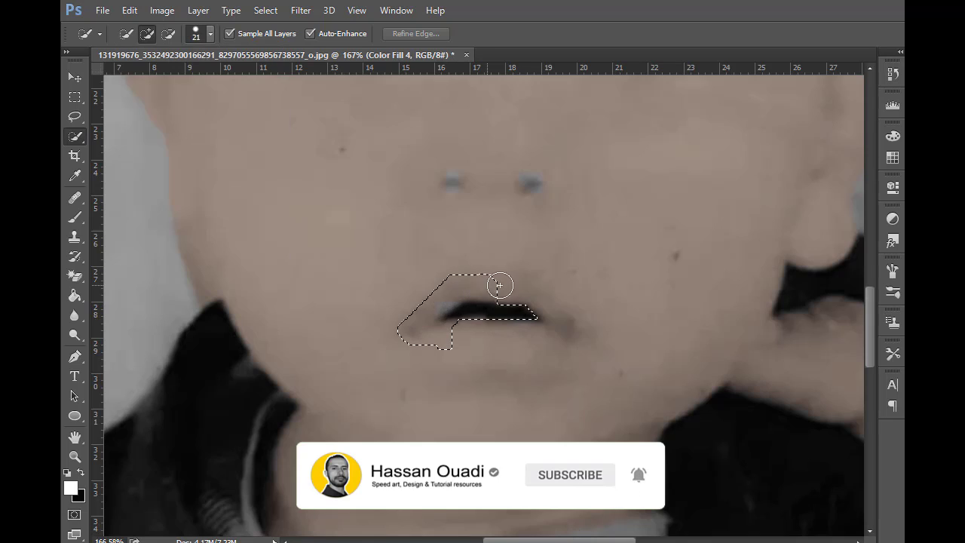
mouse_move(563, 335)
mouse_down()
mouse_move(505, 342)
mouse_move(568, 361)
mouse_up()
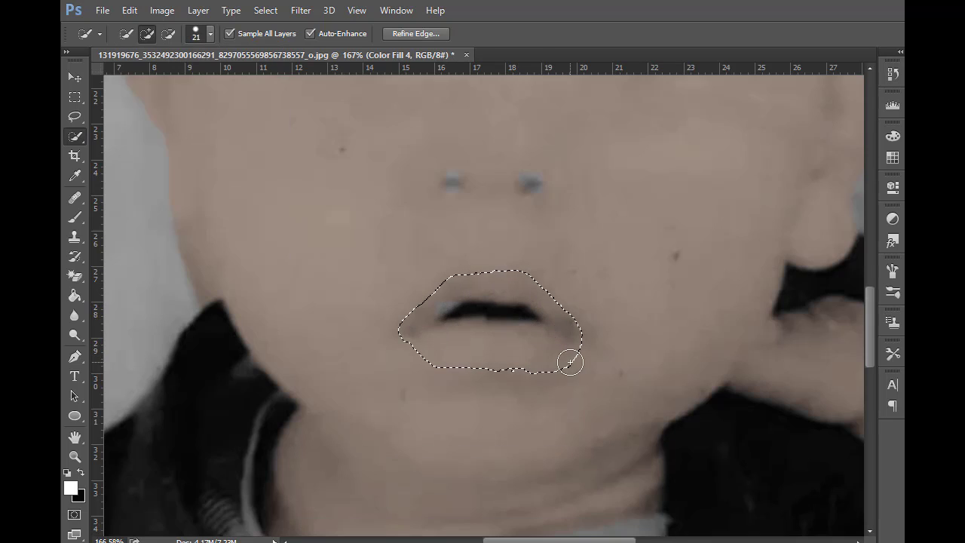
Tighten the mouth selection along the lower lip and subtract the dark opening between the lips
key(alt)
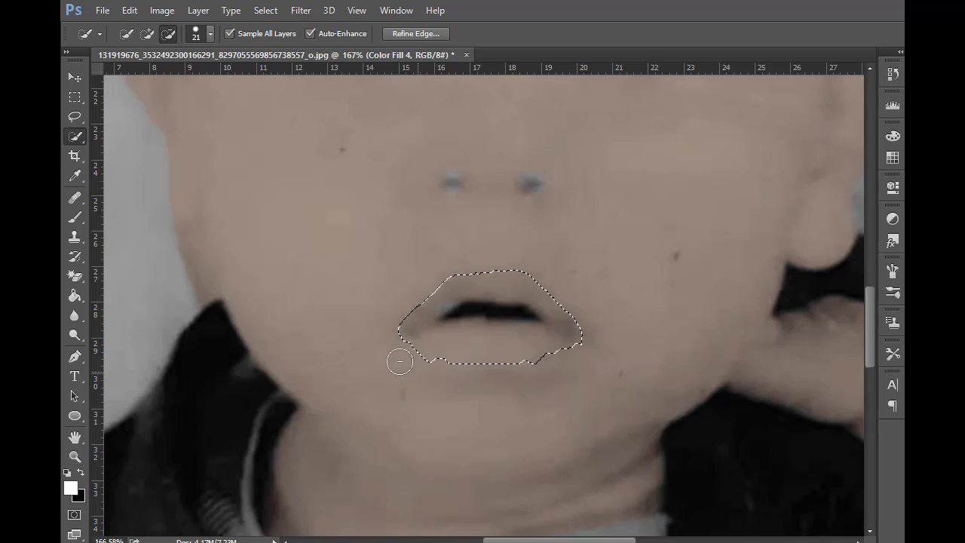
click(467, 346)
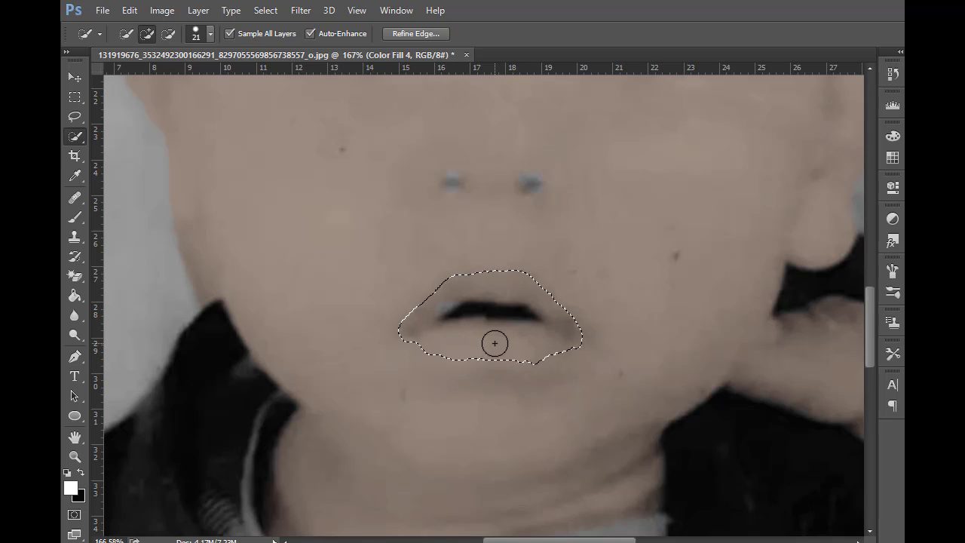
drag(515, 353, 459, 349)
alt+click(484, 307)
alt+click(459, 313)
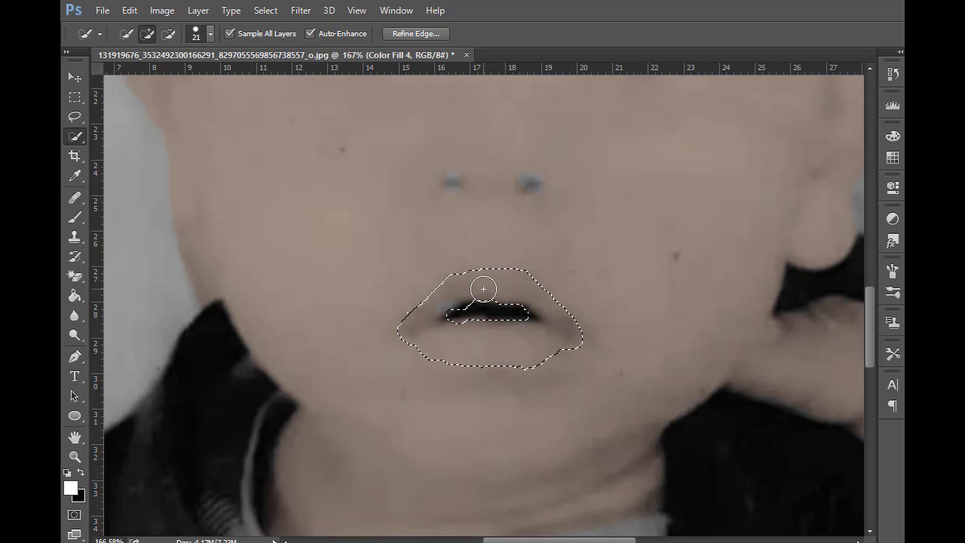
Fill the selected lips with a red Solid Color layer, colour ff0000, and change its blending mode to give a soft, natural tint
scroll(543, 351, down, 3)
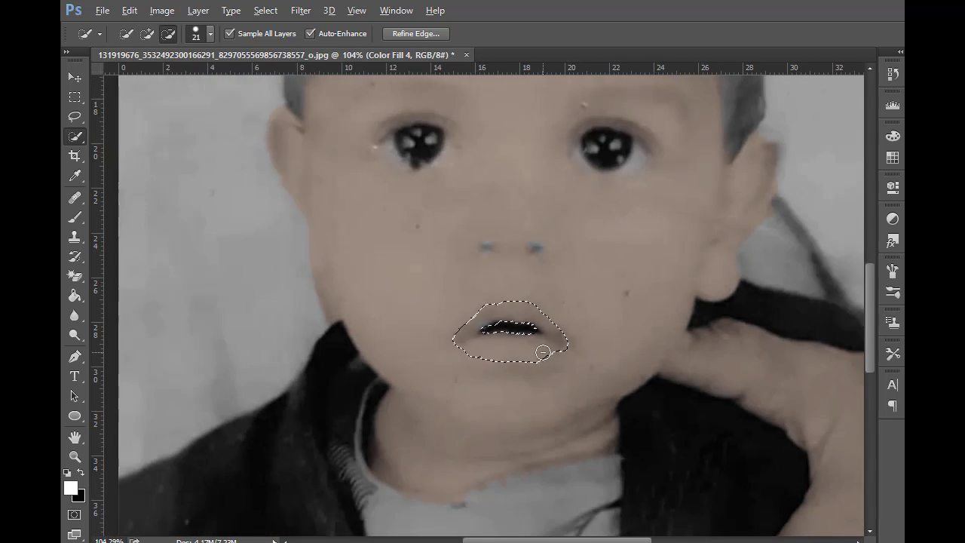
scroll(542, 352, down, 3)
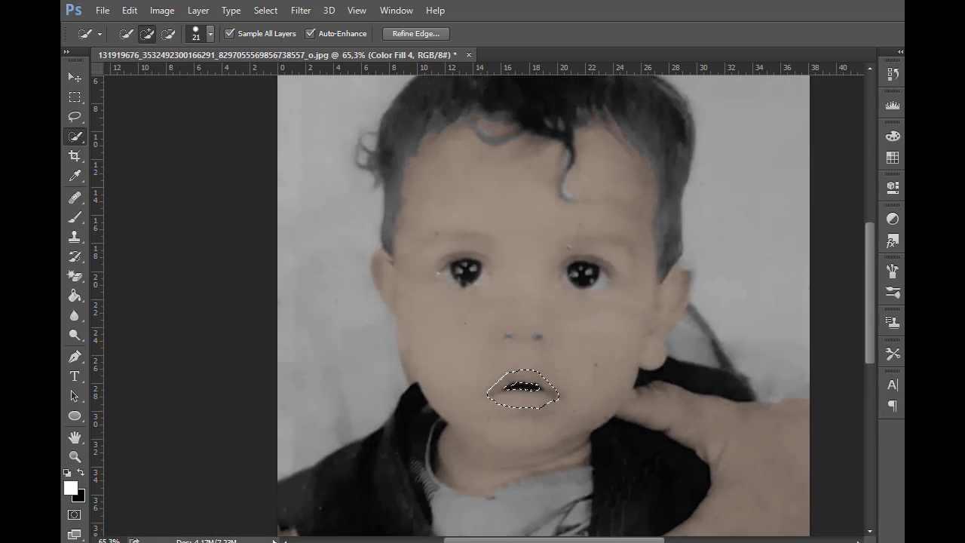
drag(631, 235, 775, 223)
click(896, 217)
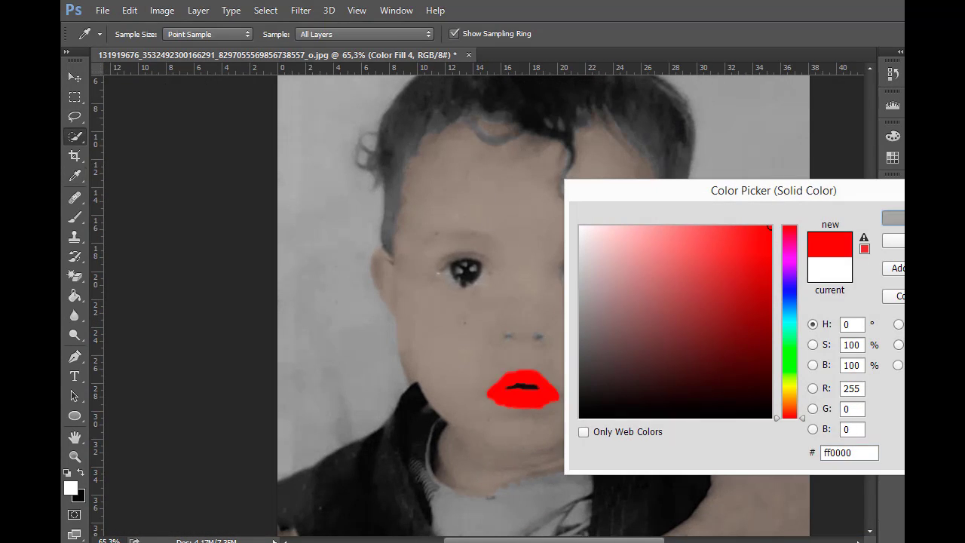
key(shift+plus)
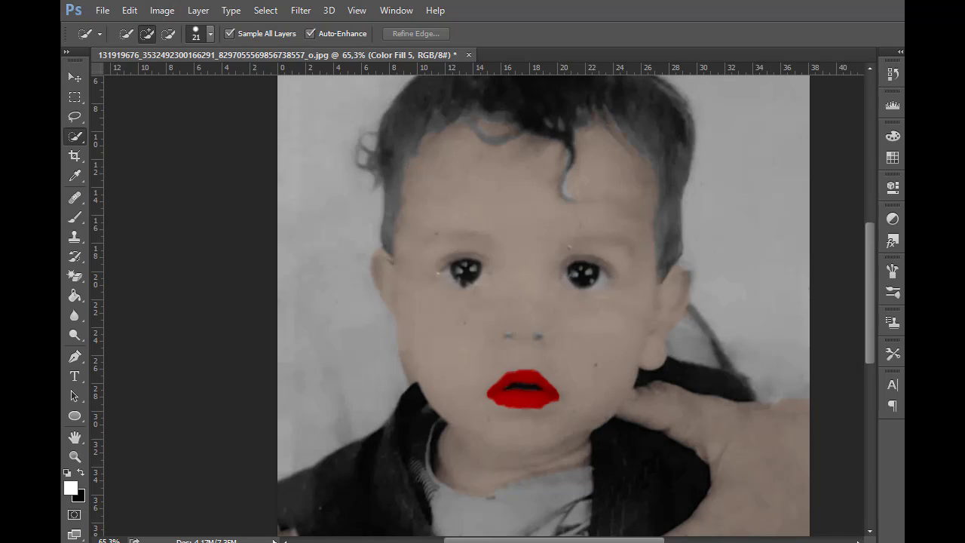
key(shift+plus)
key(shift+plus)
key(shift+plus)
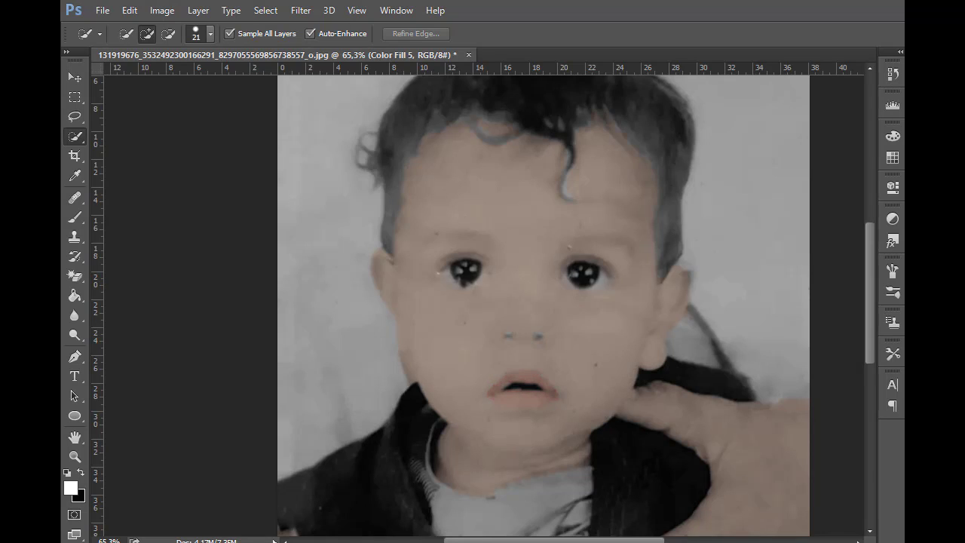
Fit the whole photo in view, select all layers and merge them into a single layer
scroll(769, 223, down, 2)
key(h)
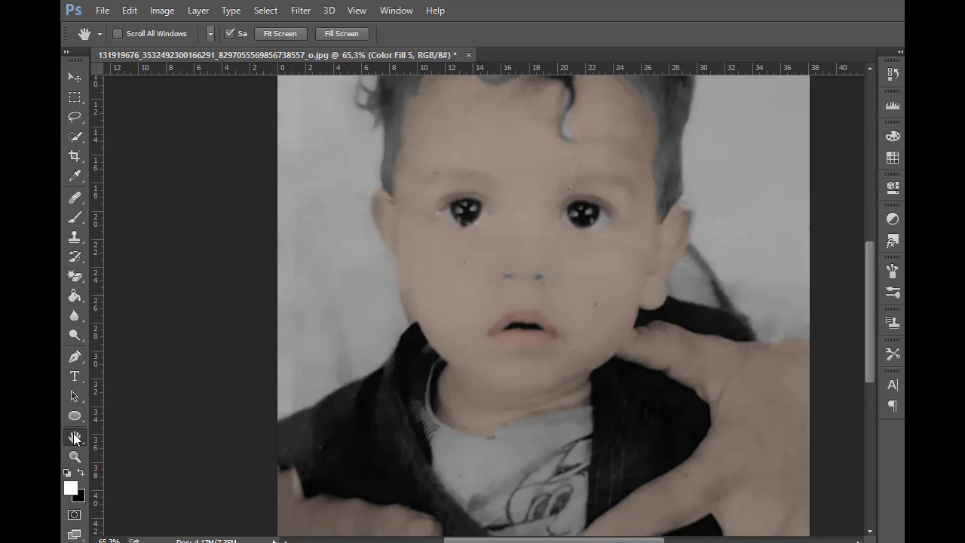
key(ctrl+0)
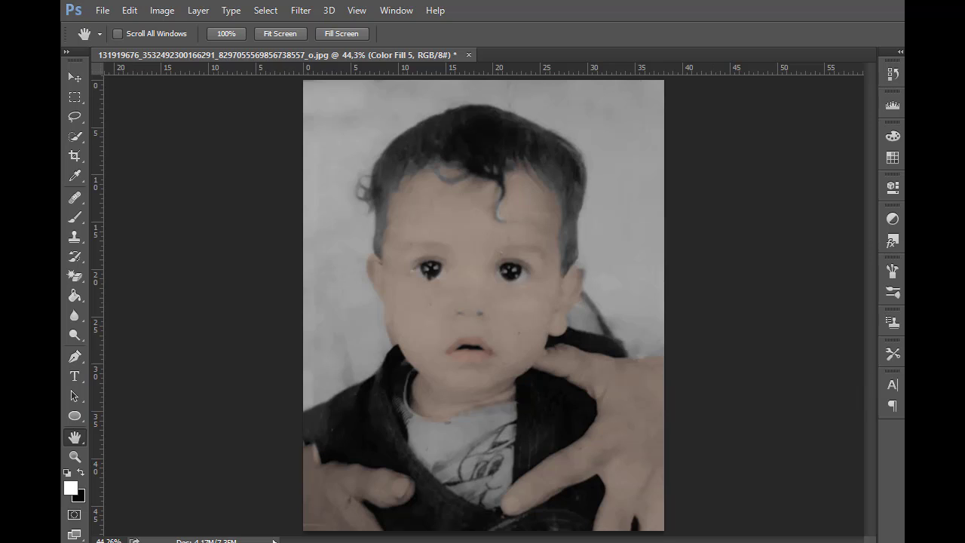
key(ctrl+alt+a)
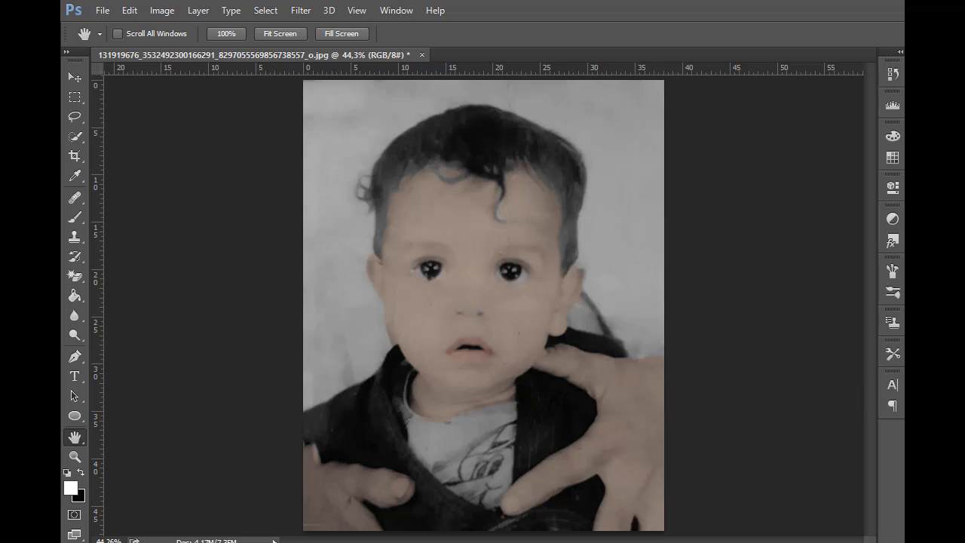
right_click(819, 383)
click(791, 435)
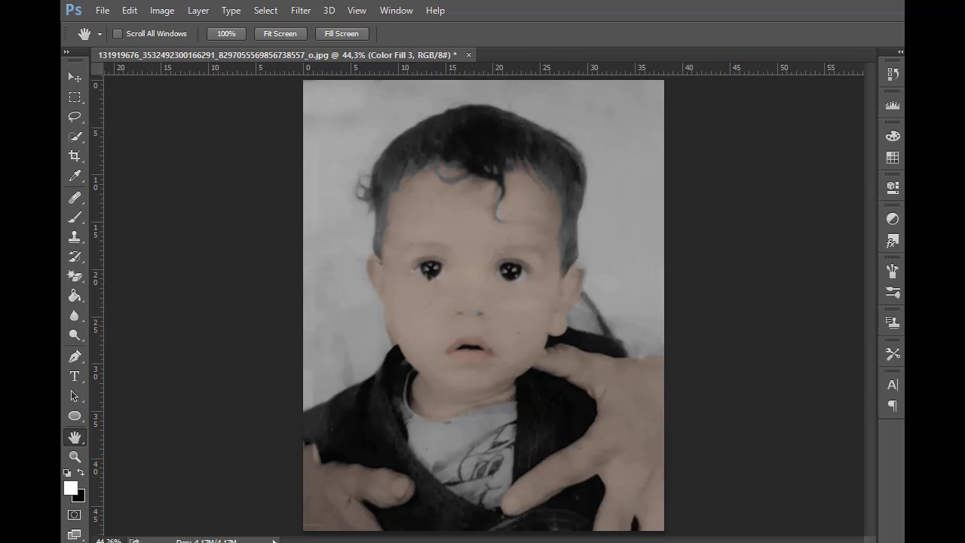
Add a Hue/Saturation adjustment layer with saturation -2 and lightness -6, and shift the hue slightly above 0 for a warmer yellow skin tone
click(892, 219)
click(758, 262)
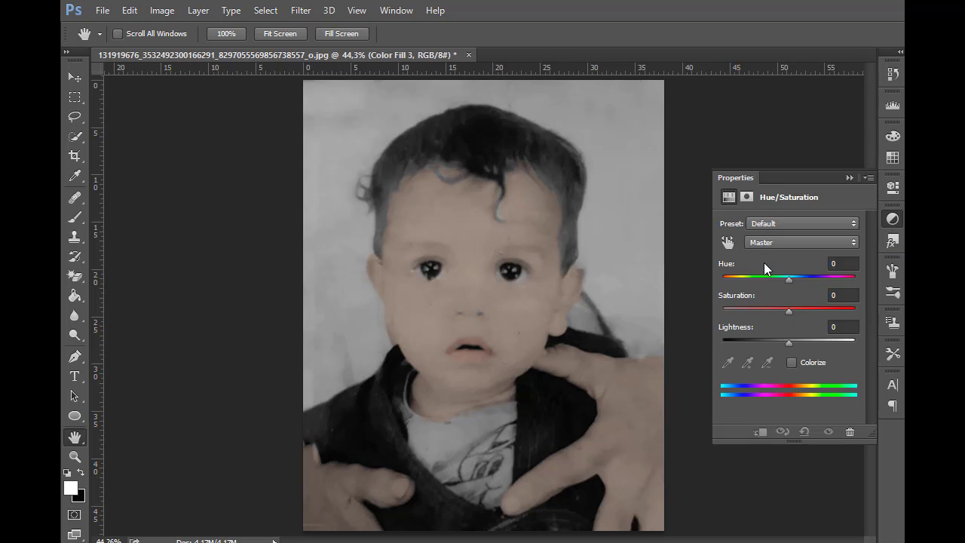
drag(788, 277, 795, 309)
drag(789, 343, 787, 316)
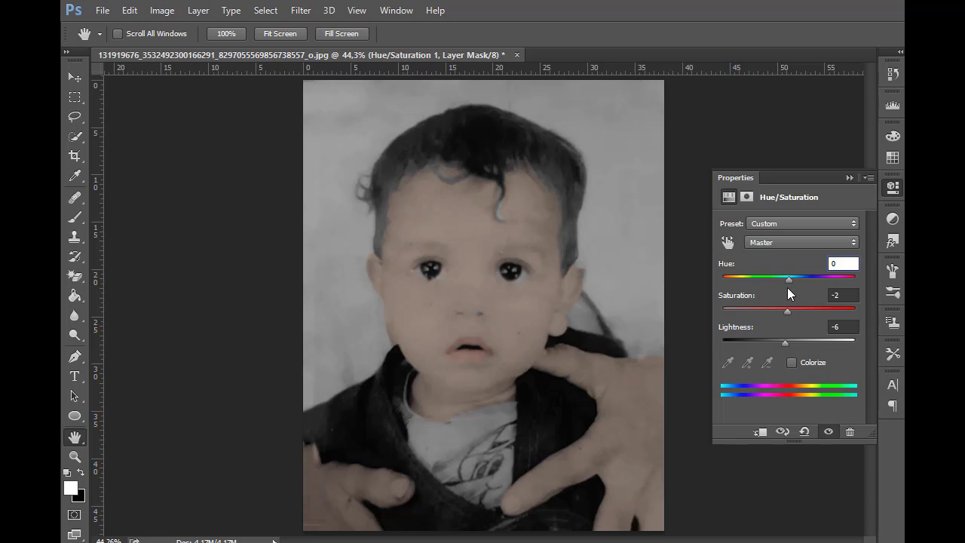
mouse_move(788, 279)
mouse_down()
mouse_move(754, 281)
mouse_move(795, 276)
mouse_up()
click(849, 178)
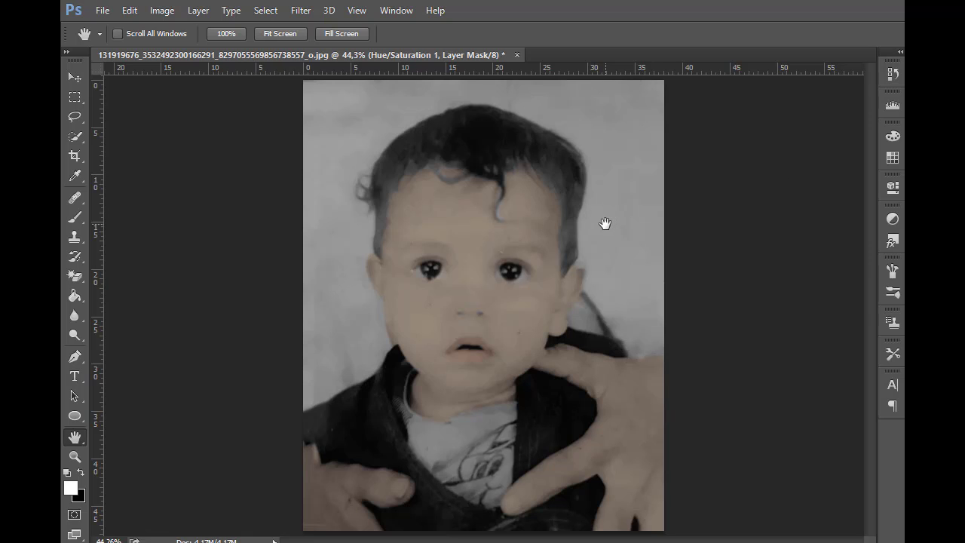